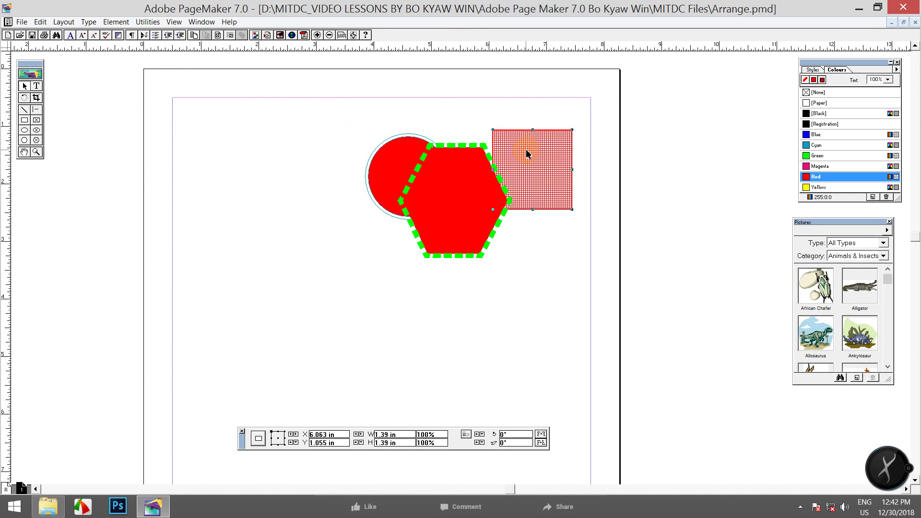
Move the hexagon clear of the circle so it overlaps the square's lower part, at about X 5.08 in, Y 1.70 in
click(458, 183)
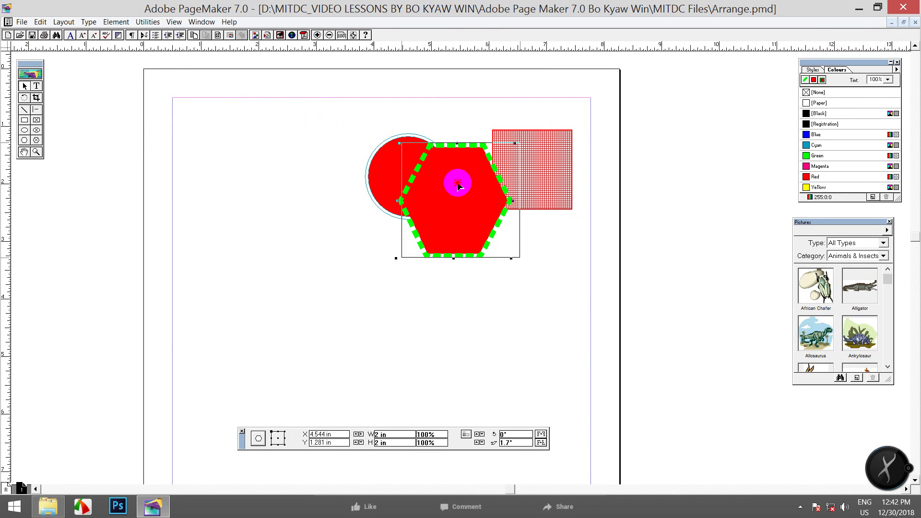
drag(458, 187, 503, 210)
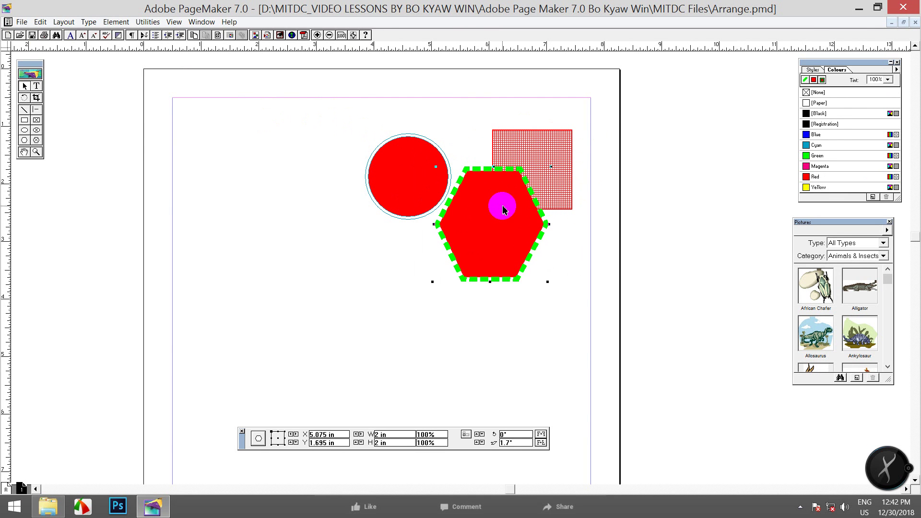
click(542, 144)
click(495, 198)
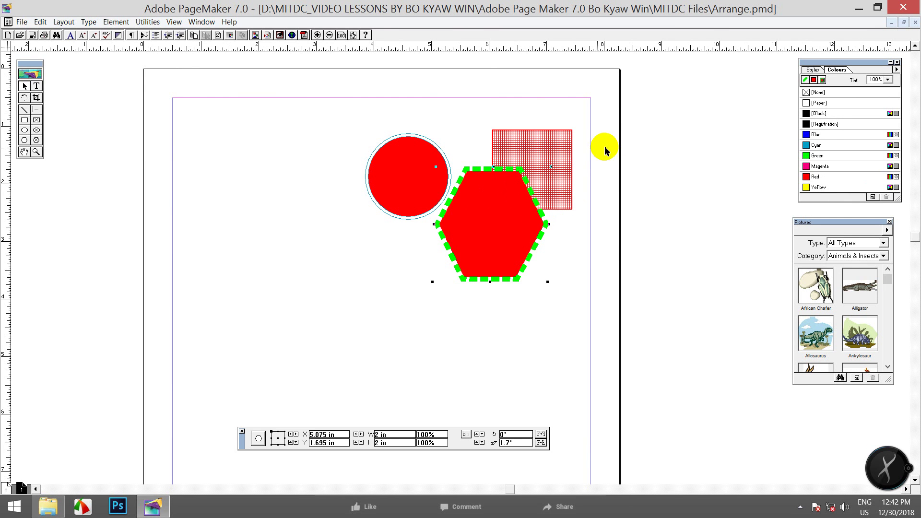
Bring the grid-patterned square to the front, above the hexagon
click(544, 164)
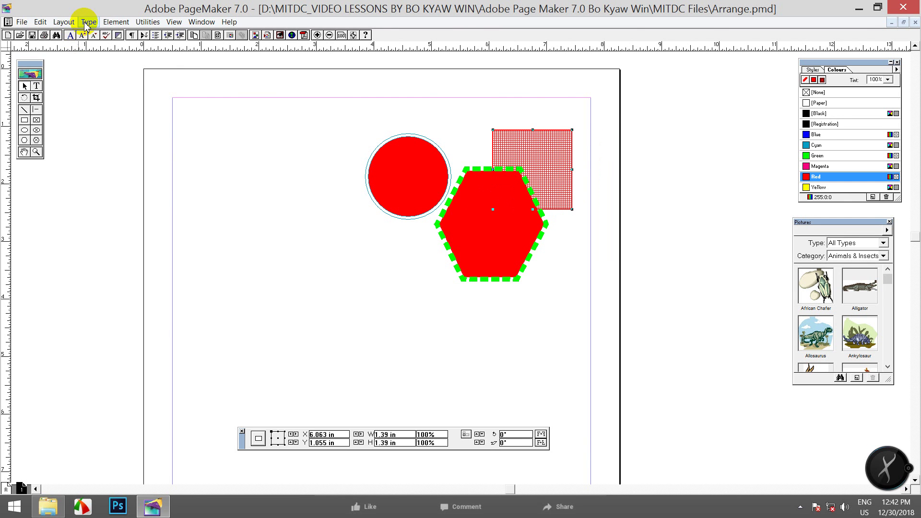
click(109, 23)
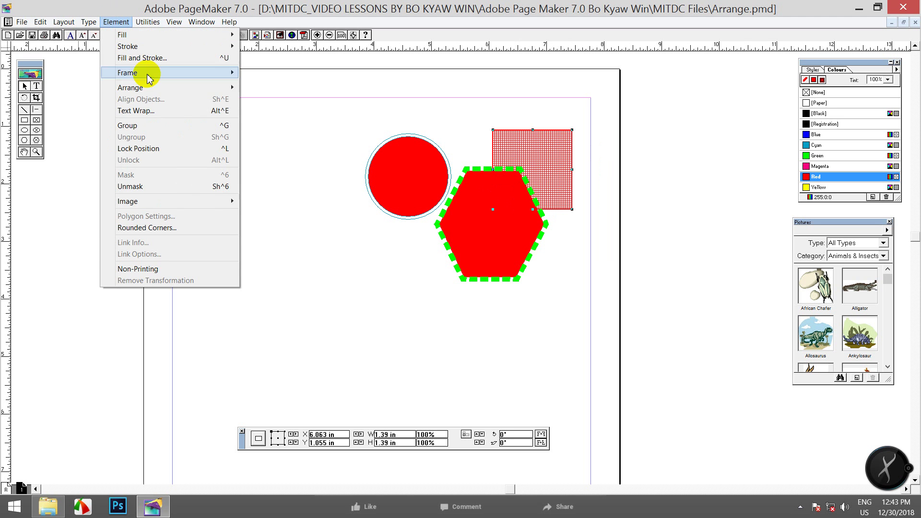
mouse_move(226, 87)
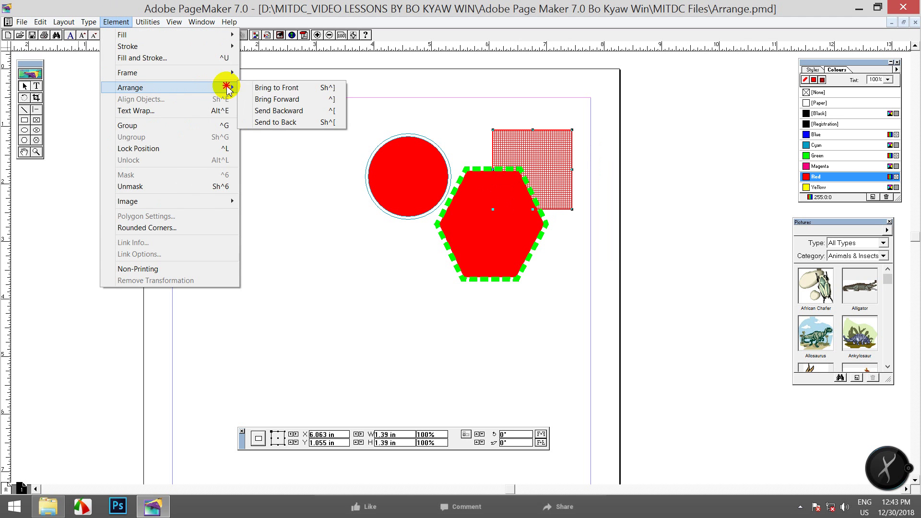
click(291, 87)
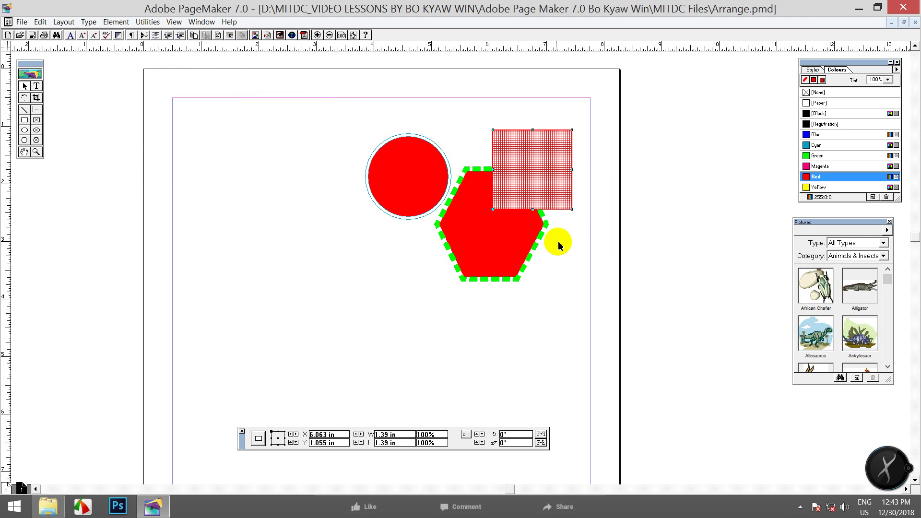
Move the circle so it overlaps the square and hexagon, at about X 5.03 in, Y 1.03 in
click(415, 179)
click(542, 177)
drag(425, 174, 480, 163)
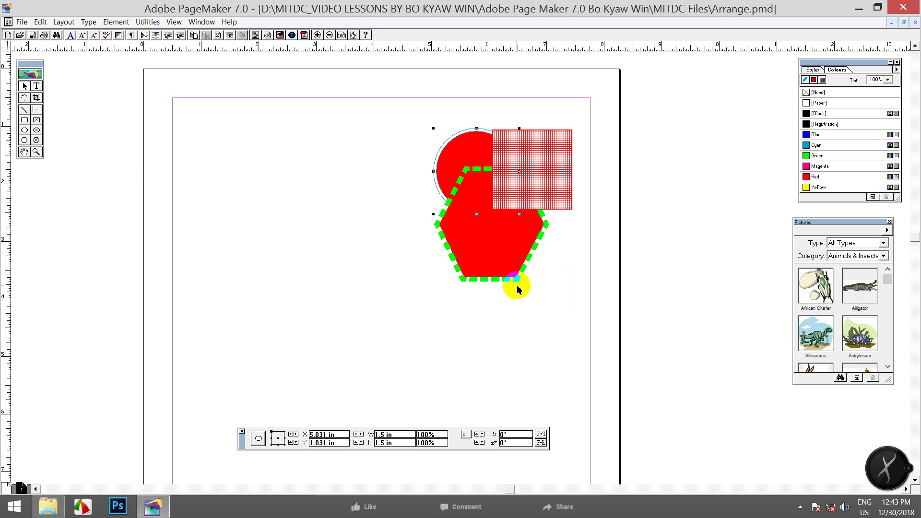
Bring the hexagon forward one level in the stacking order
click(495, 261)
click(469, 145)
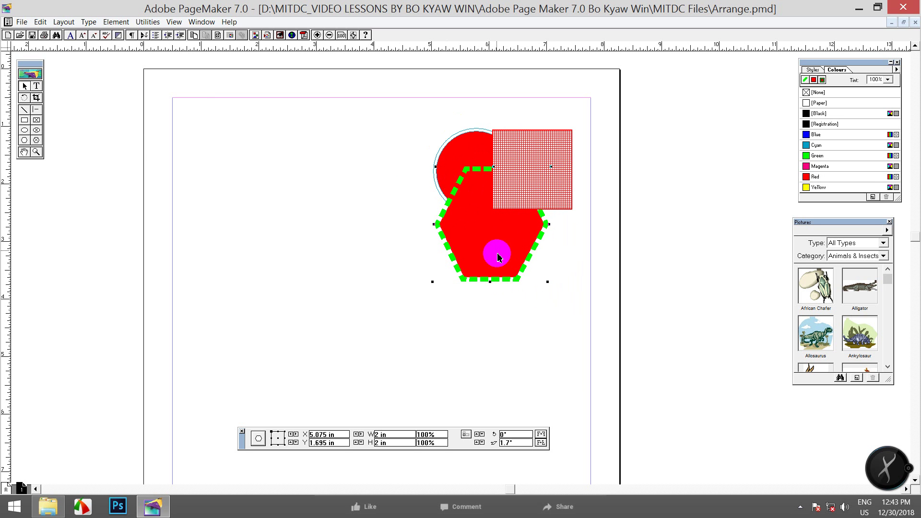
click(114, 21)
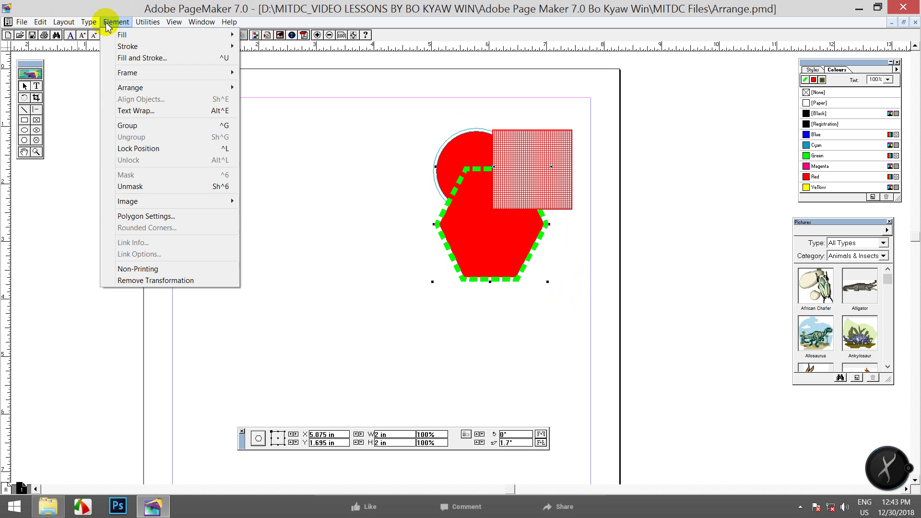
mouse_move(216, 87)
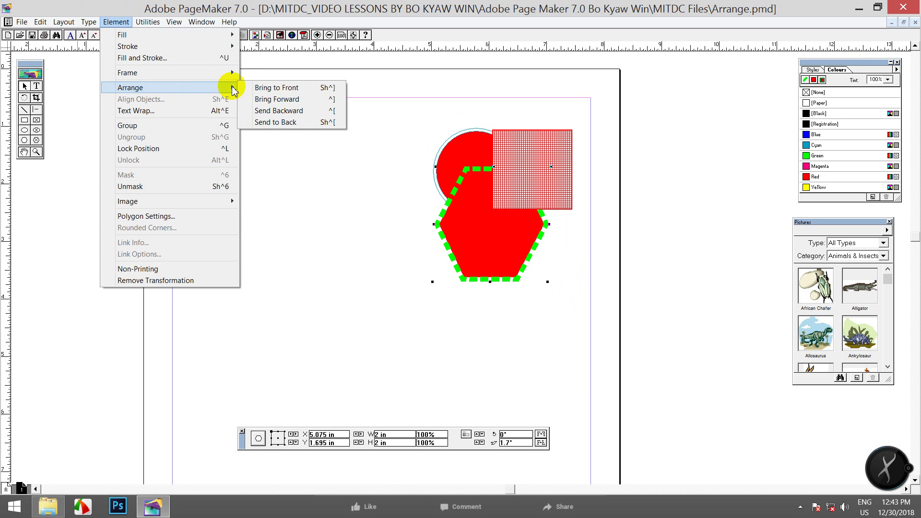
click(286, 100)
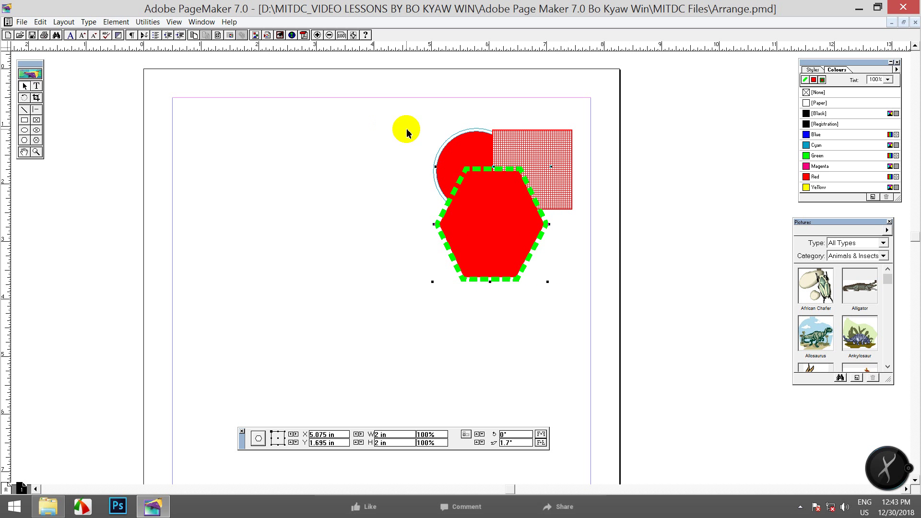
Bring the circle forward one level in the stacking order
click(473, 144)
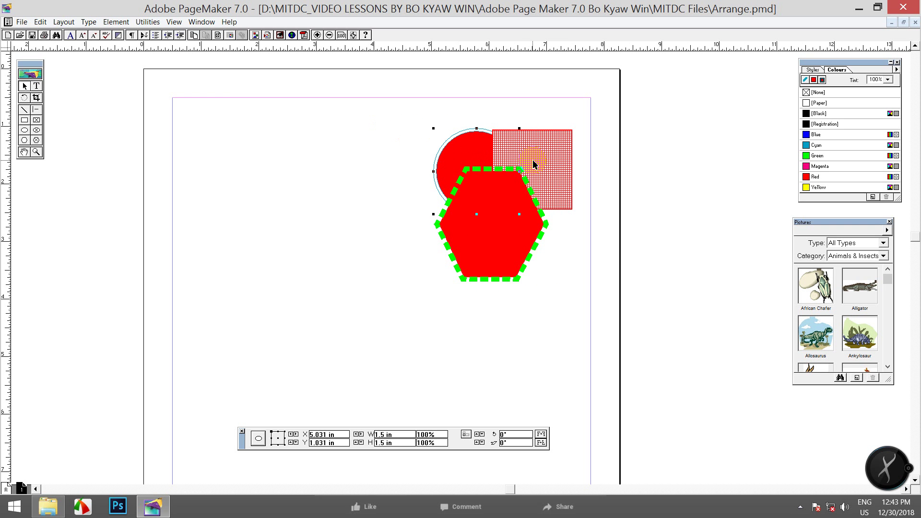
click(470, 150)
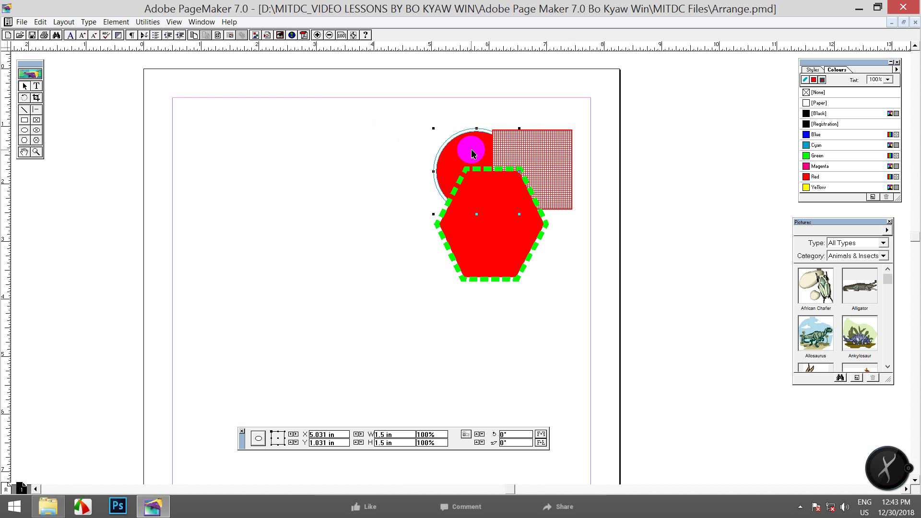
click(116, 21)
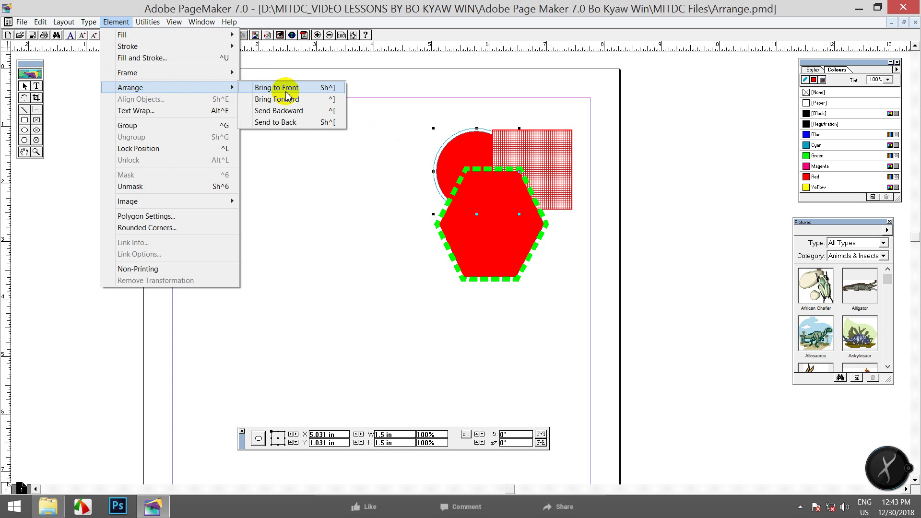
click(291, 99)
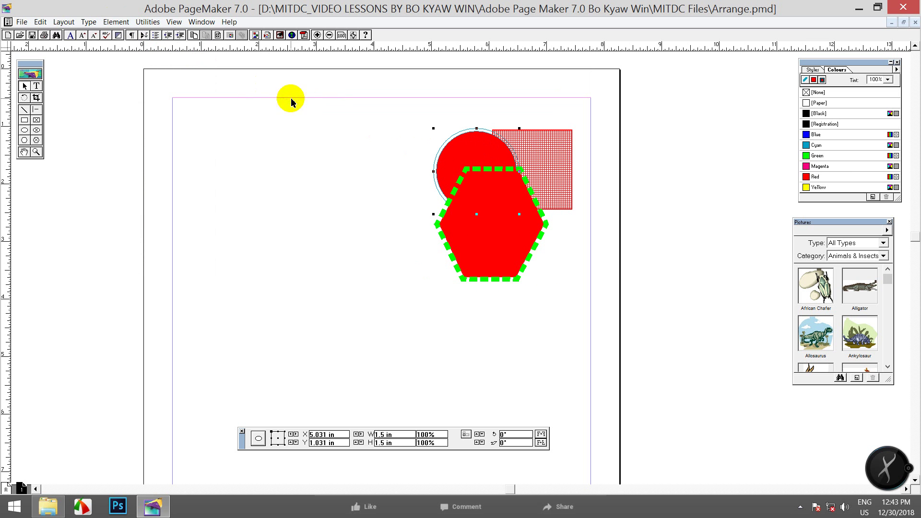
Shift the grid-patterned square slightly up and outward to about X 6.20 in, Y 0.84 in
click(534, 143)
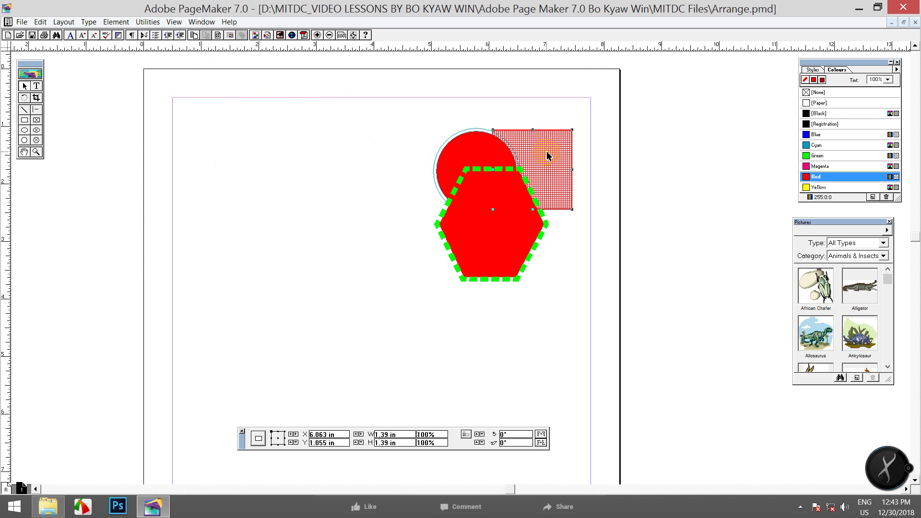
mouse_move(532, 139)
mouse_down()
mouse_move(609, 142)
mouse_move(549, 140)
mouse_up()
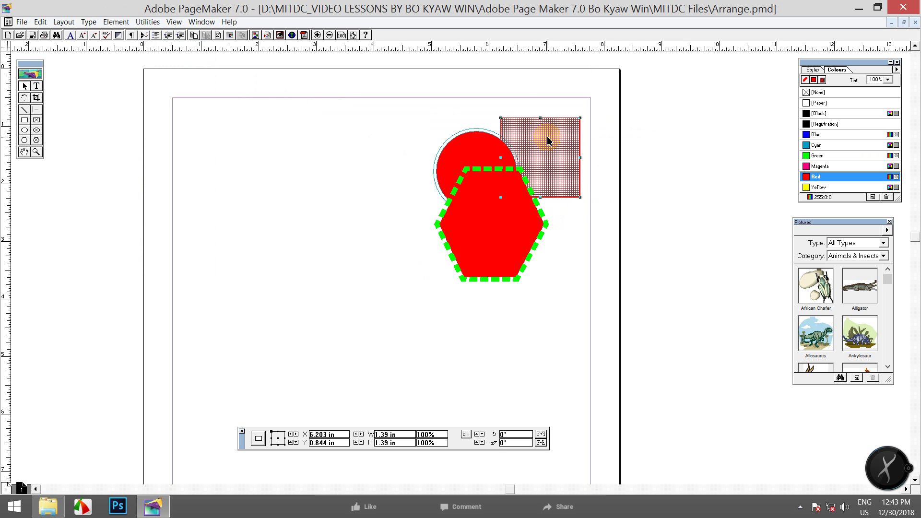
click(477, 147)
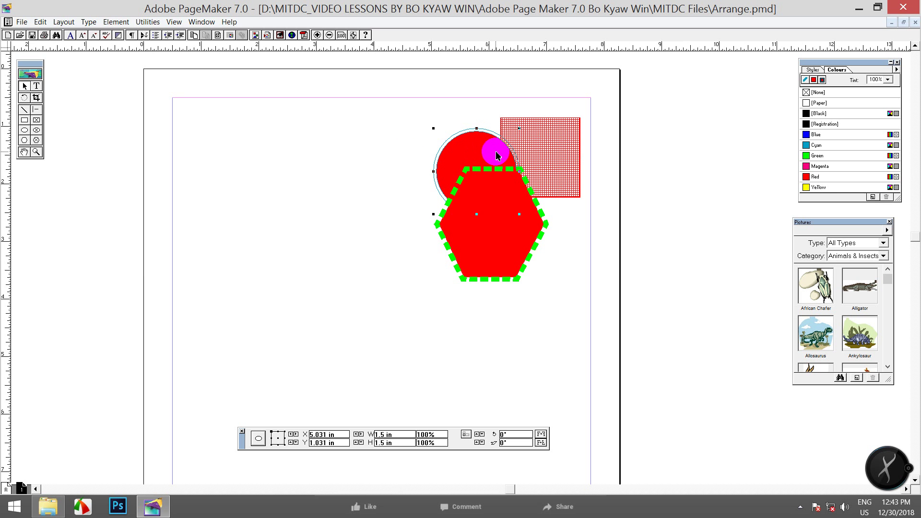
click(483, 246)
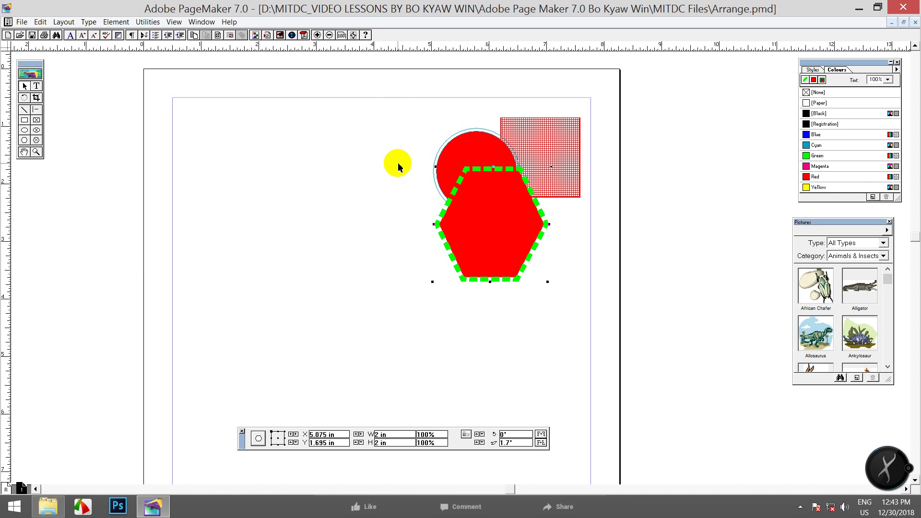
Bring the grid-patterned square forward one level, above the circle
click(552, 136)
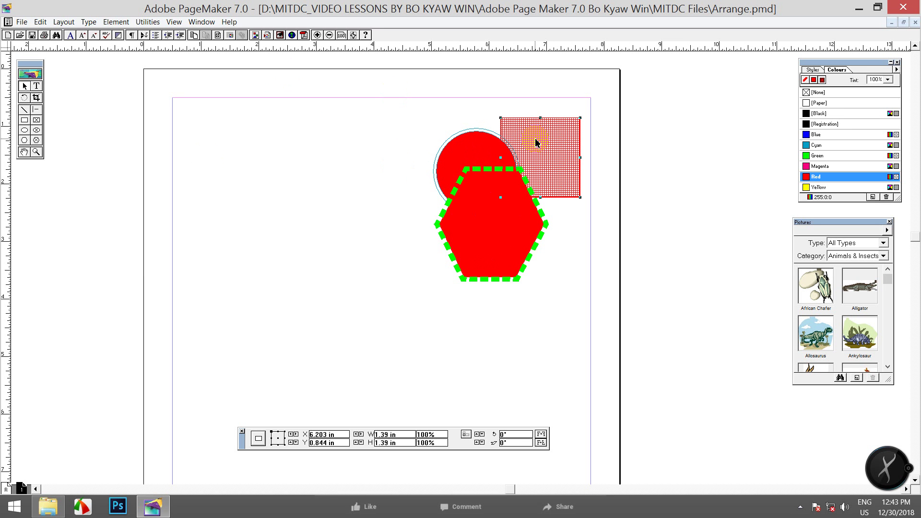
click(116, 23)
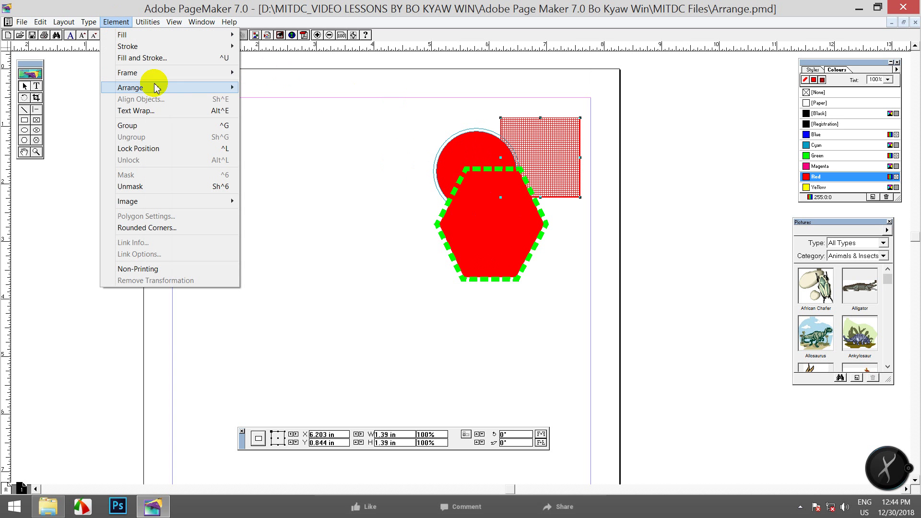
mouse_move(229, 91)
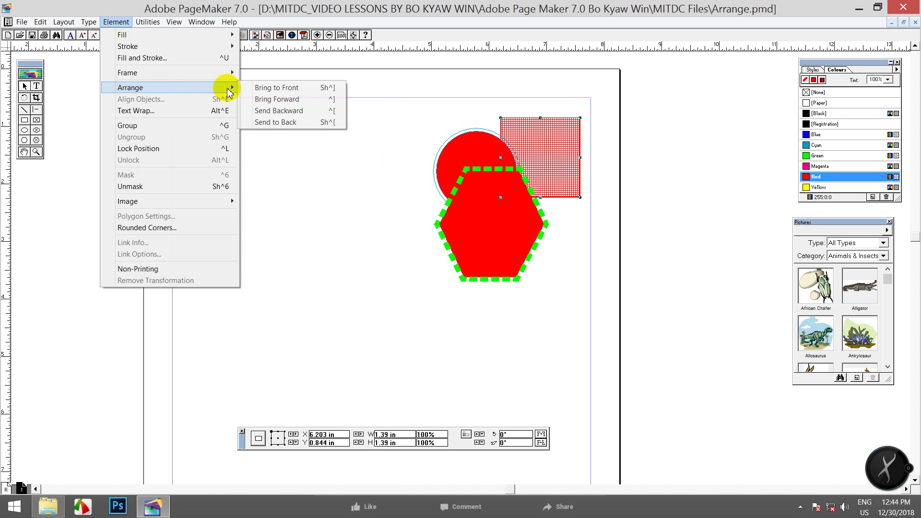
click(276, 99)
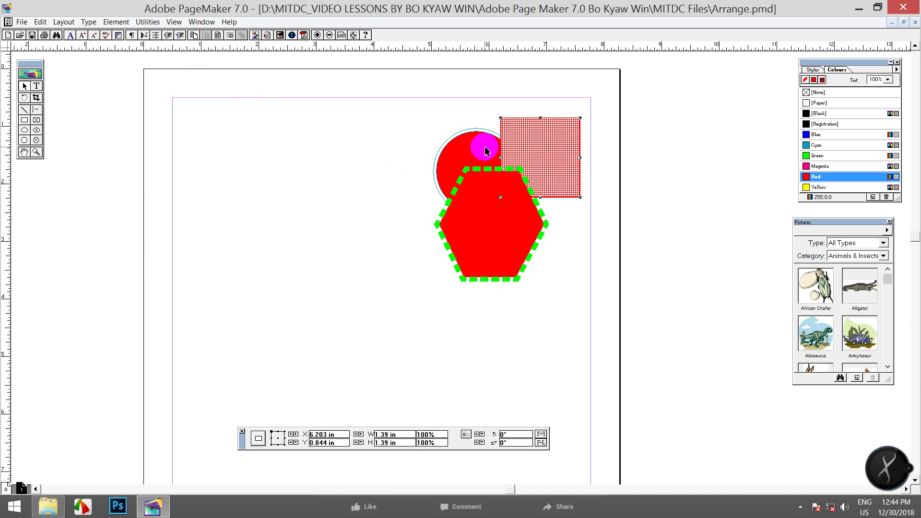
Apply Bring to Front to the hexagon
click(464, 150)
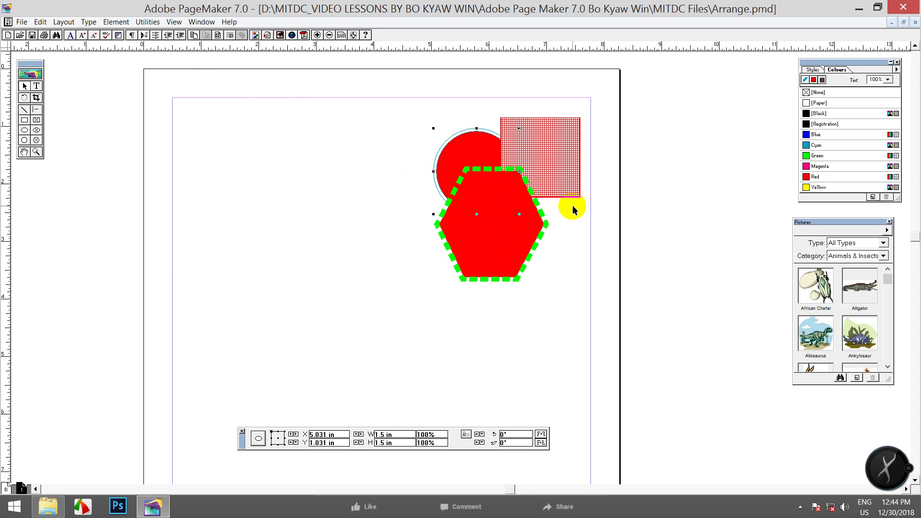
click(575, 188)
click(512, 248)
click(527, 206)
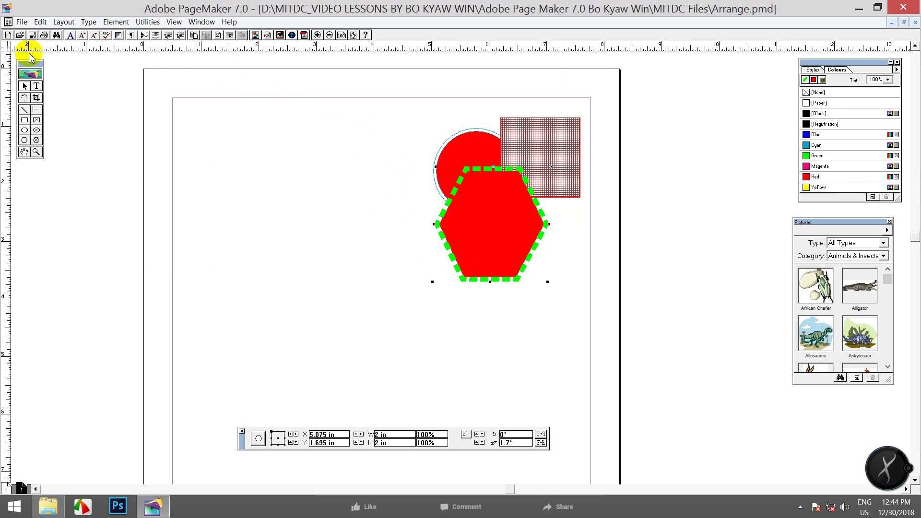
click(109, 22)
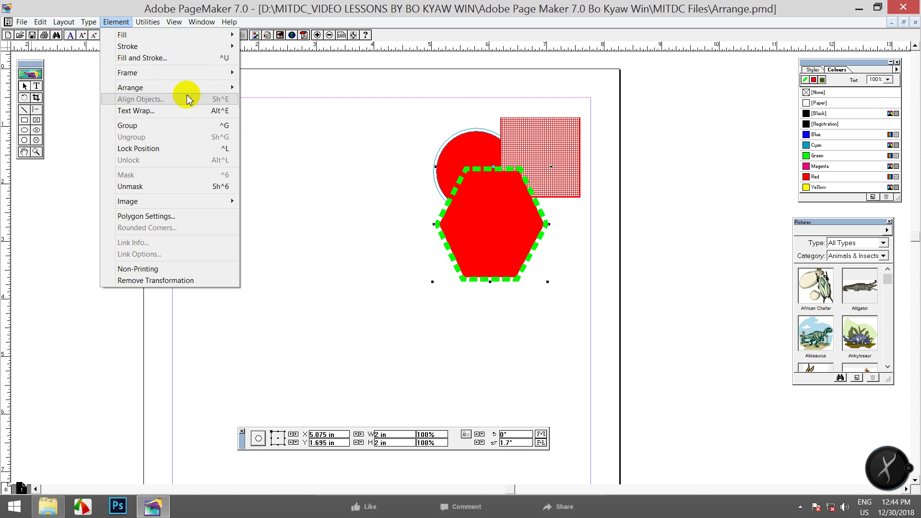
mouse_move(219, 89)
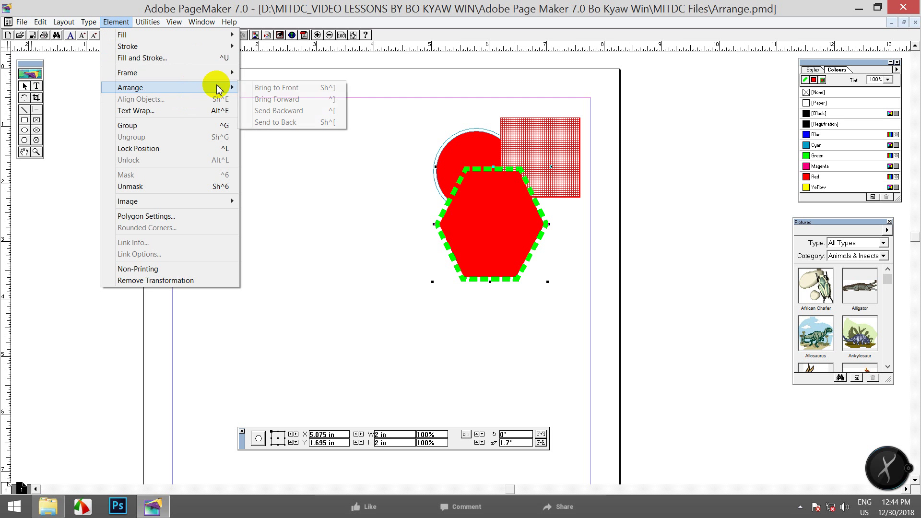
click(277, 90)
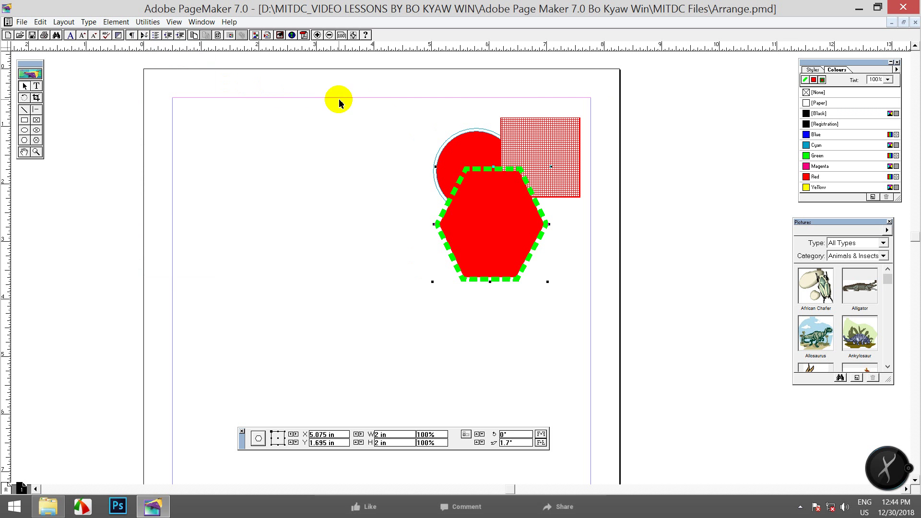
Bring the circle to the front, above the hexagon and the square
click(476, 153)
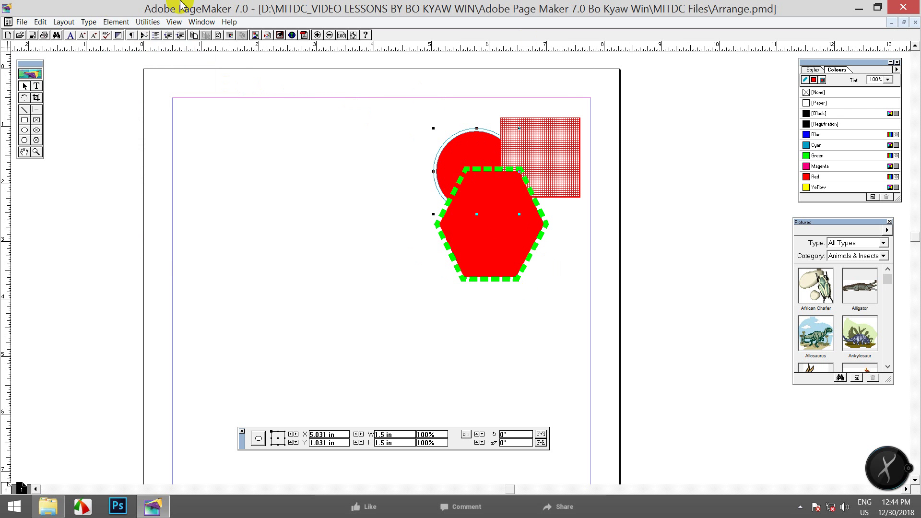
click(114, 23)
mouse_move(218, 87)
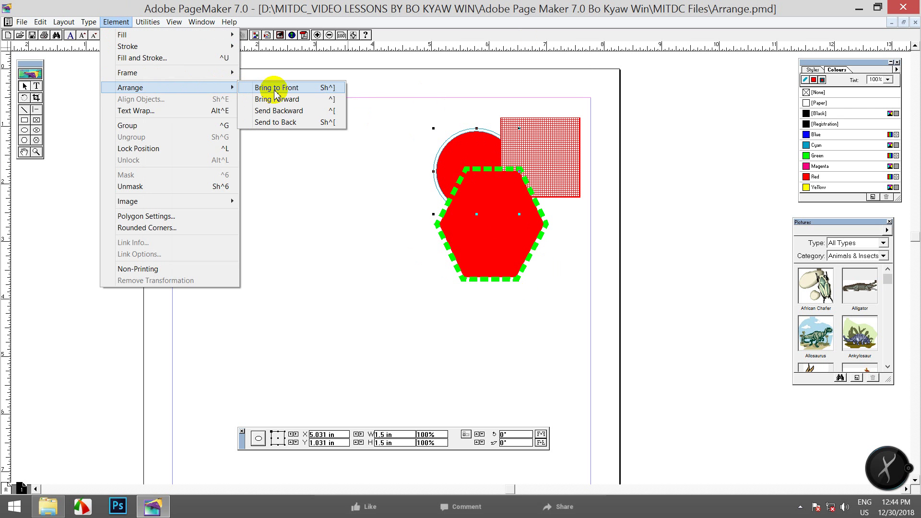
click(280, 87)
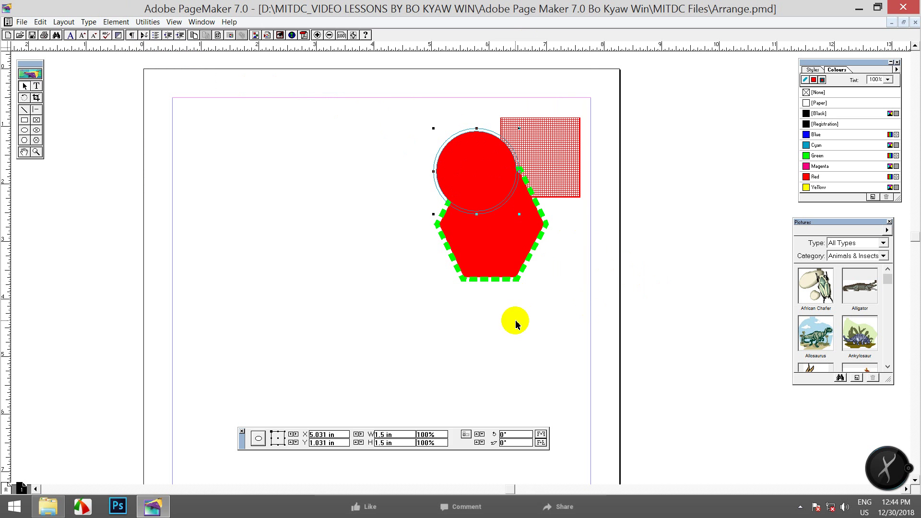
Bring the grid-patterned square forward one level, above the hexagon
click(539, 276)
click(557, 142)
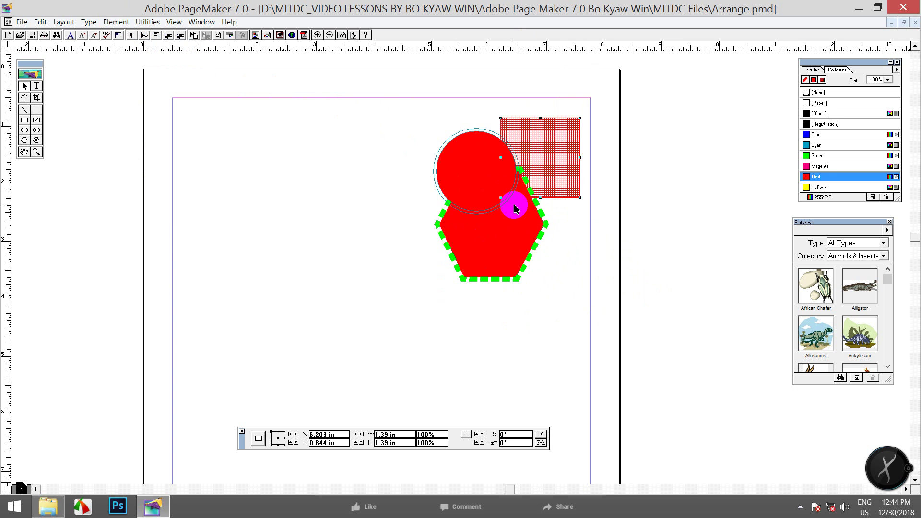
click(464, 150)
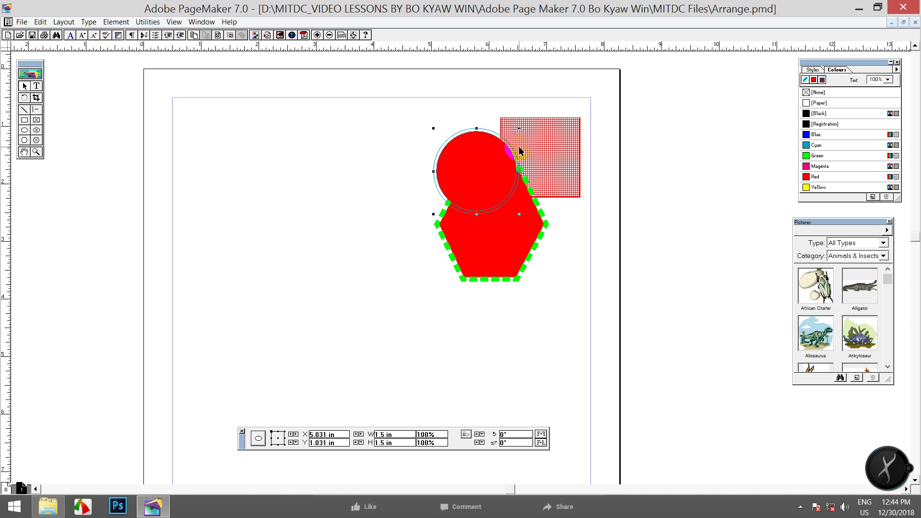
click(554, 152)
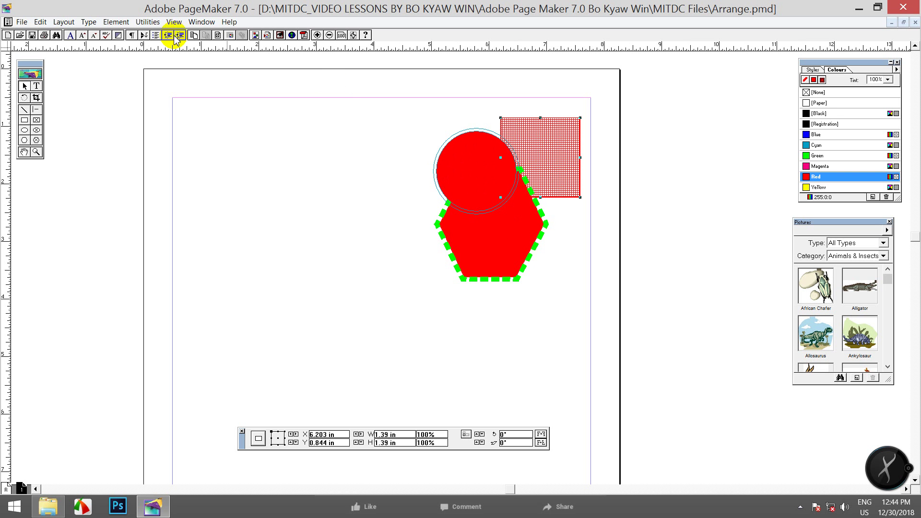
click(115, 22)
mouse_move(192, 87)
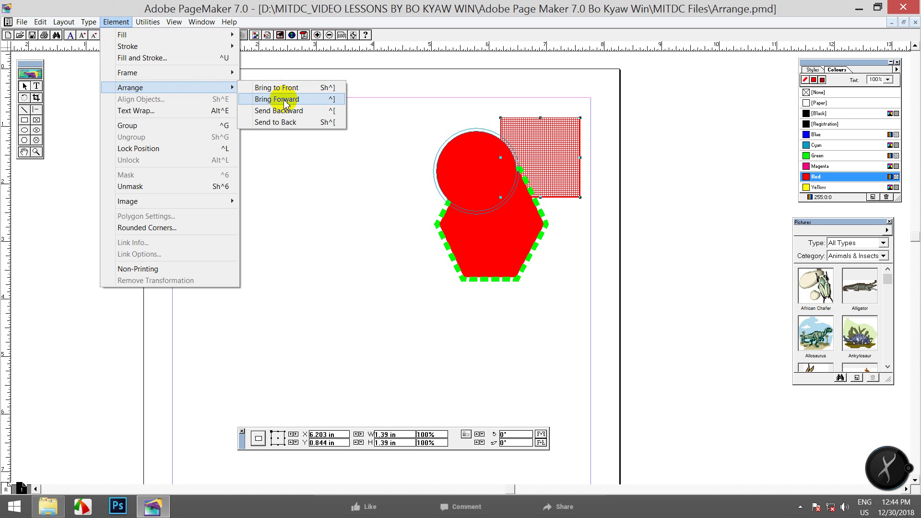
click(286, 99)
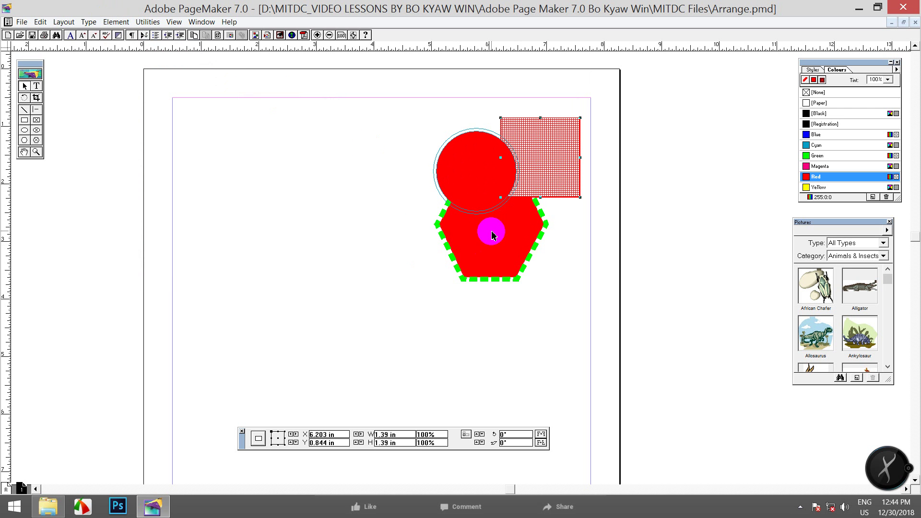
Shift the hexagon slightly to about X 5.22 in, Y 1.66 in and bring it to the front of the stack
click(508, 242)
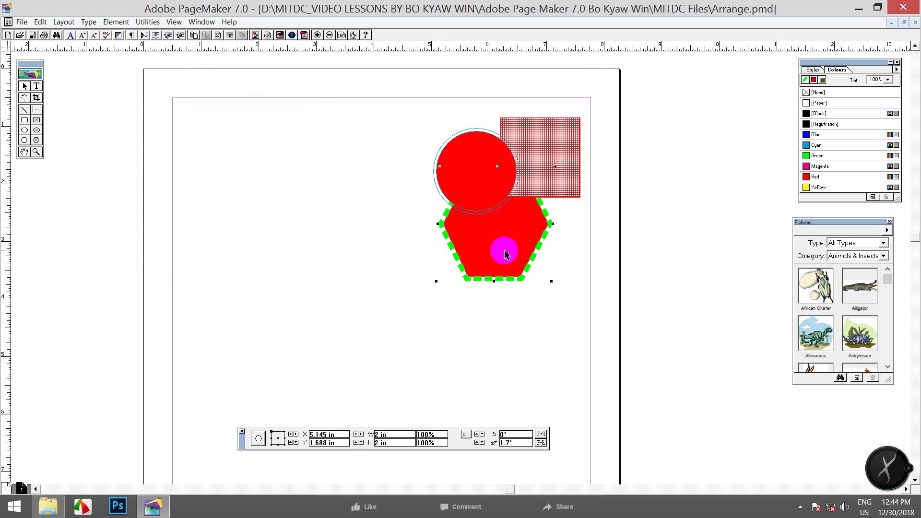
drag(509, 233, 513, 232)
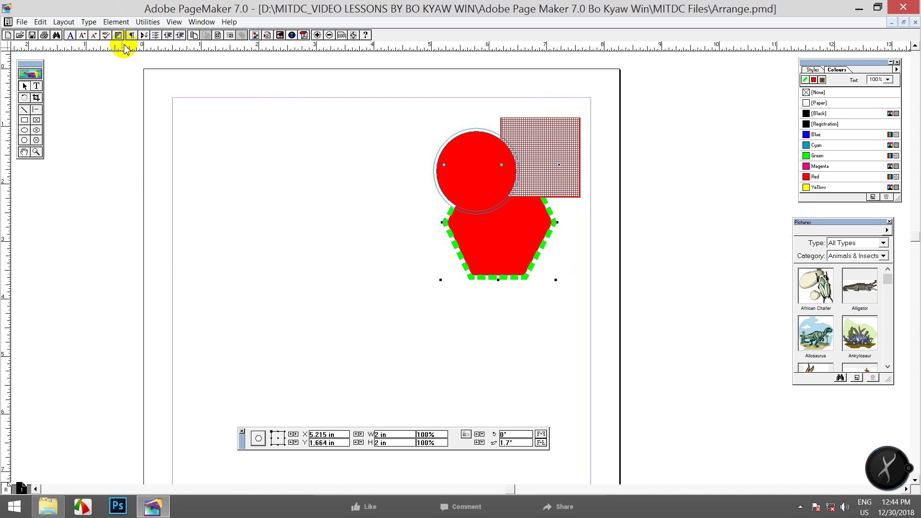
click(115, 22)
mouse_move(232, 87)
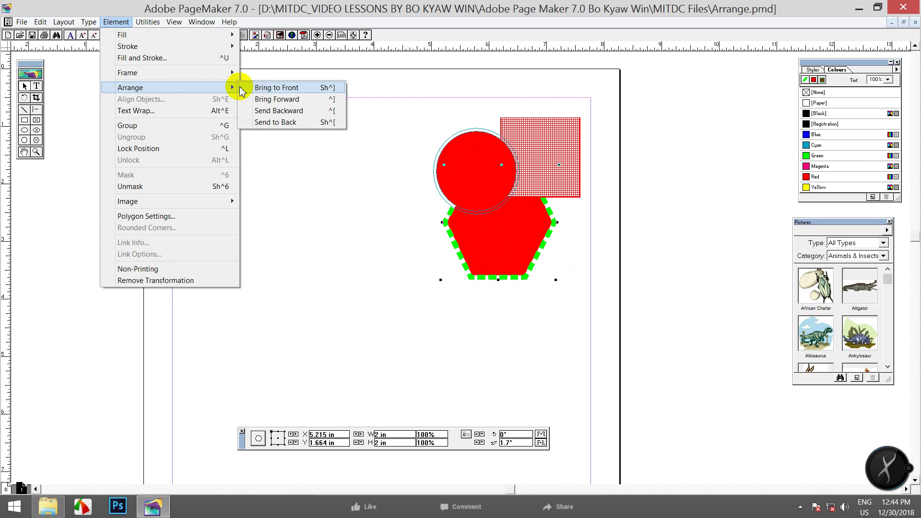
click(295, 90)
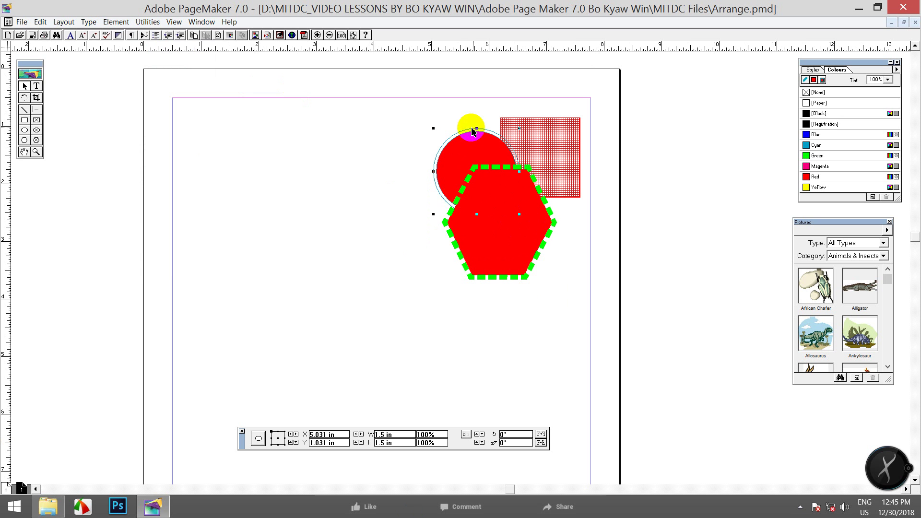
Send the hexagon backward one level, below the circle
click(497, 252)
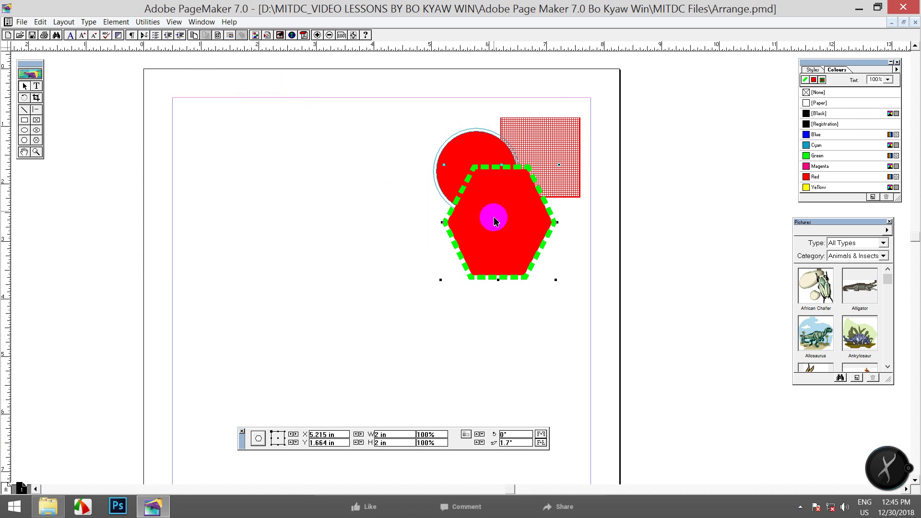
click(117, 22)
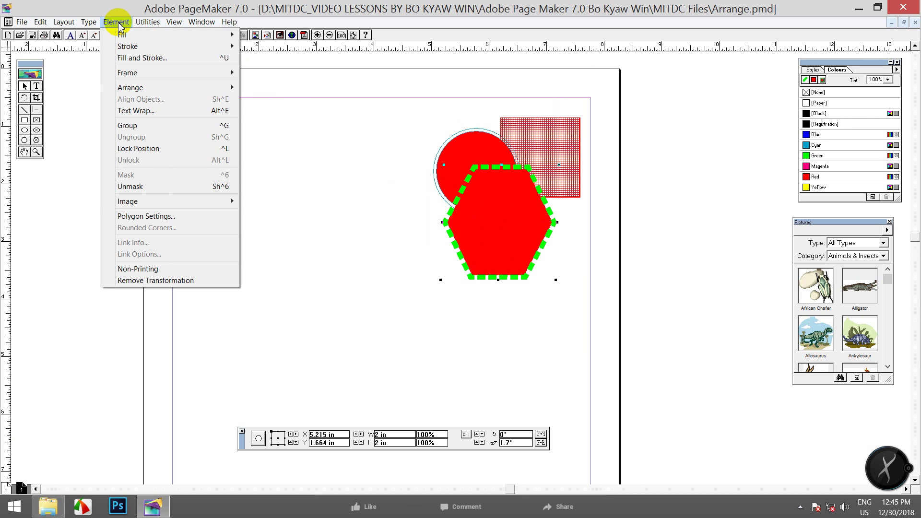
mouse_move(216, 87)
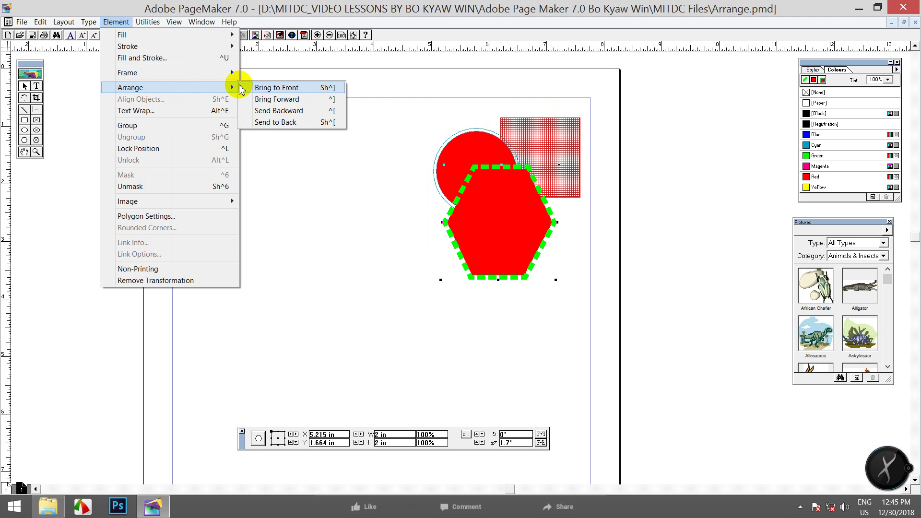
click(296, 111)
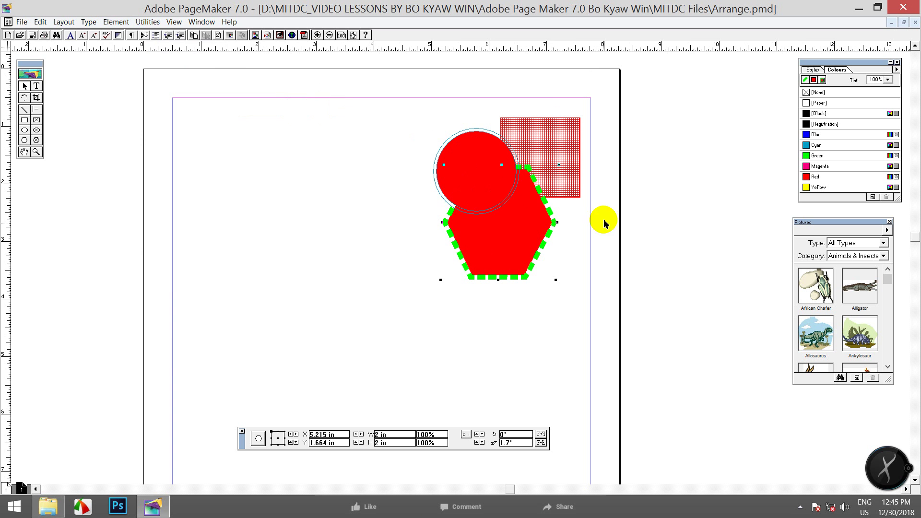
Send the circle to the back, behind the hexagon and the grid-patterned square
click(473, 181)
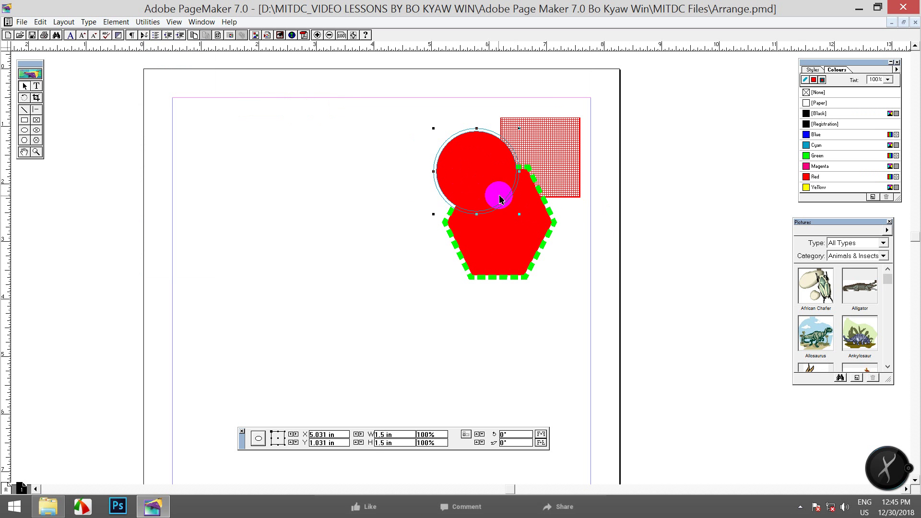
click(116, 22)
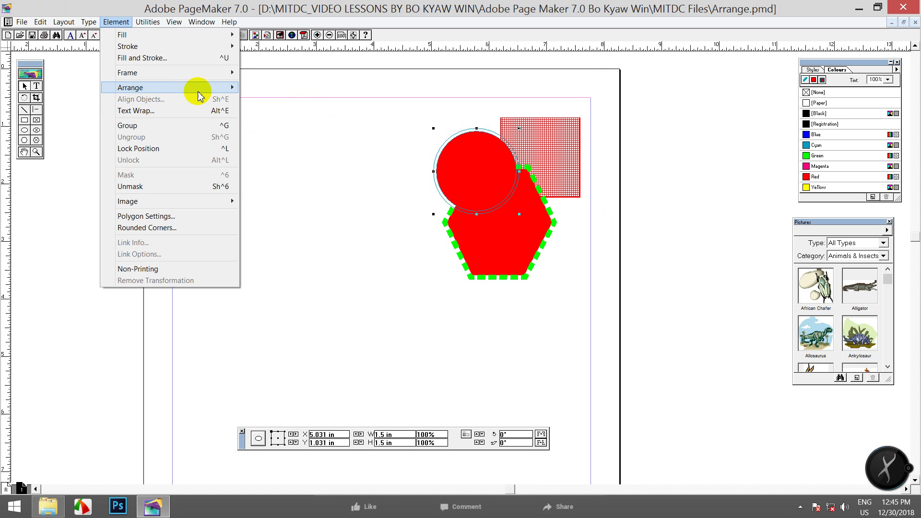
mouse_move(232, 86)
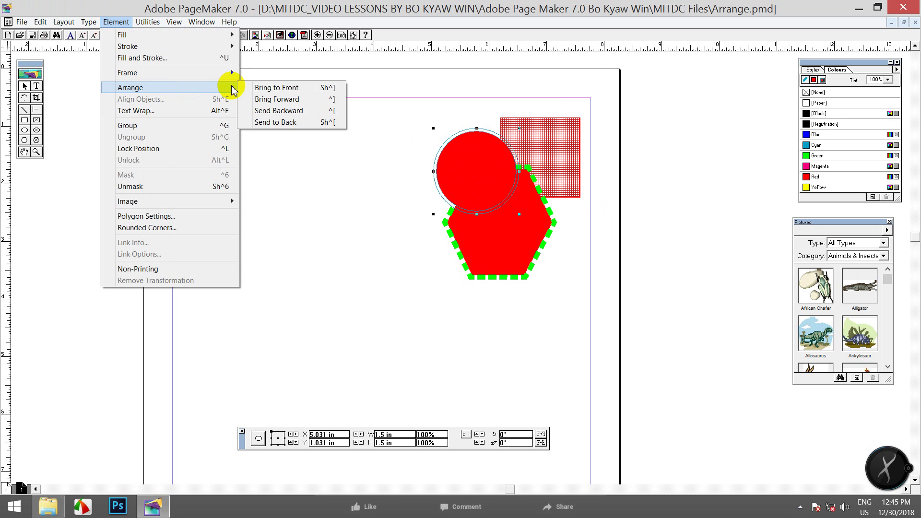
click(294, 123)
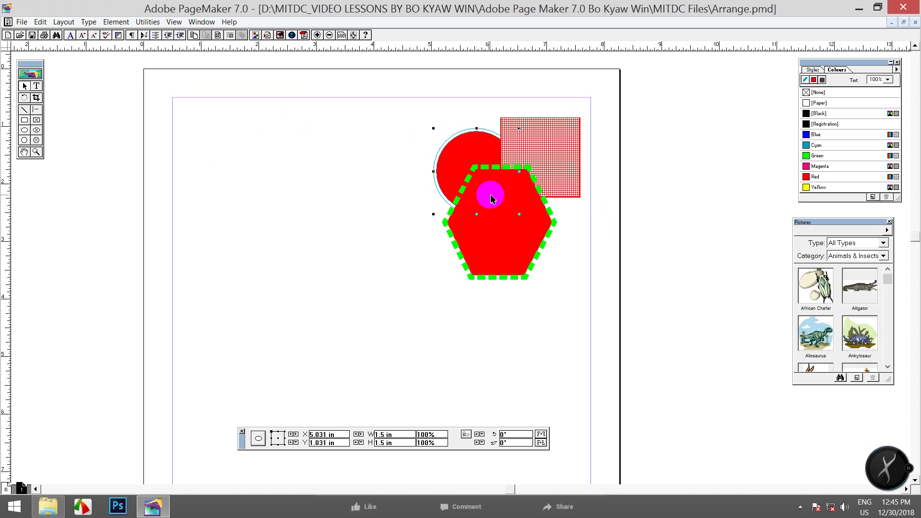
Move the circle, hexagon and grid-patterned square toward the page's upper middle, with the hexagon overlapping the square
click(489, 193)
drag(473, 152, 342, 158)
drag(502, 220, 403, 194)
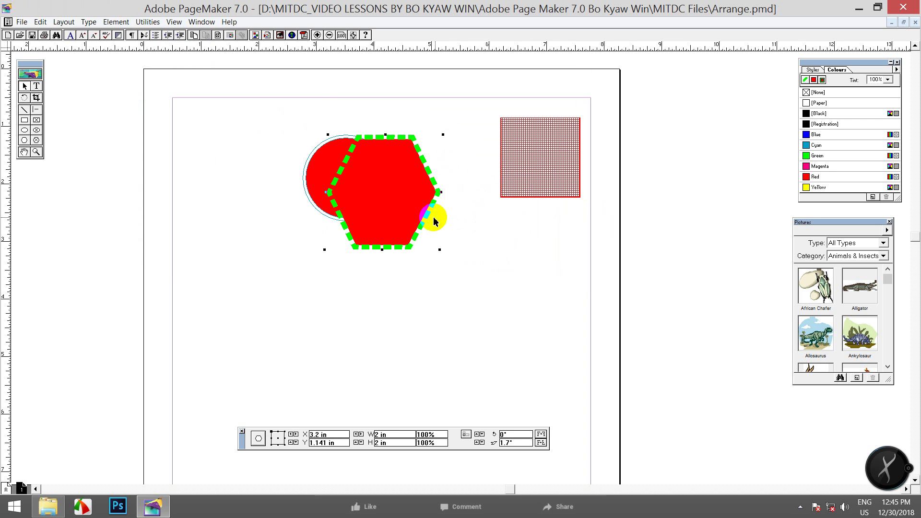
drag(526, 174, 450, 182)
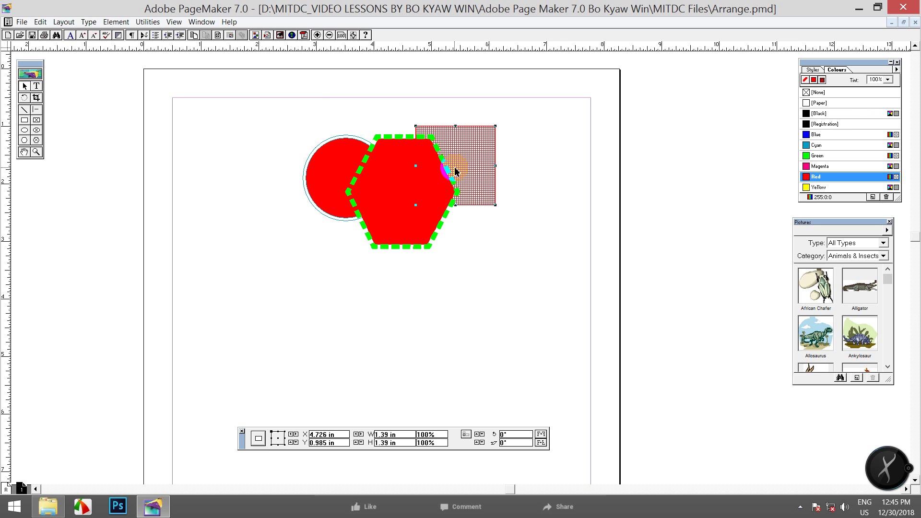
drag(379, 171, 415, 153)
Cluster the shapes with the circle at about X 1.34, Y 2.97 in, the square at X 2.50, Y 3.03 in, and the hexagon overlapping both from above
drag(341, 164, 260, 270)
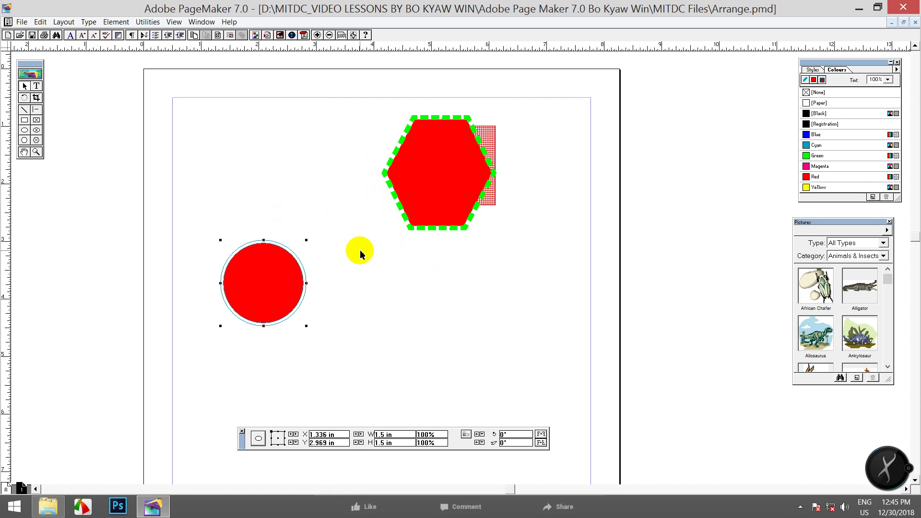
drag(434, 164, 311, 209)
click(464, 184)
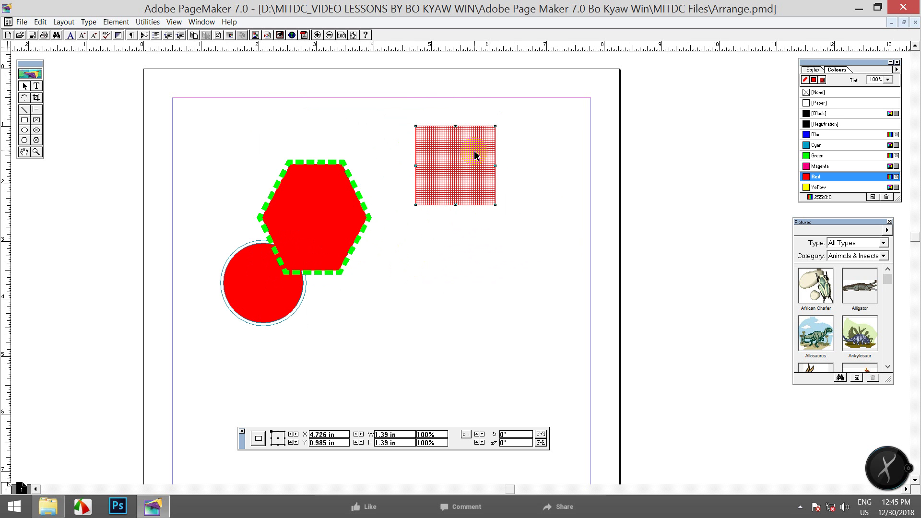
drag(475, 149, 348, 266)
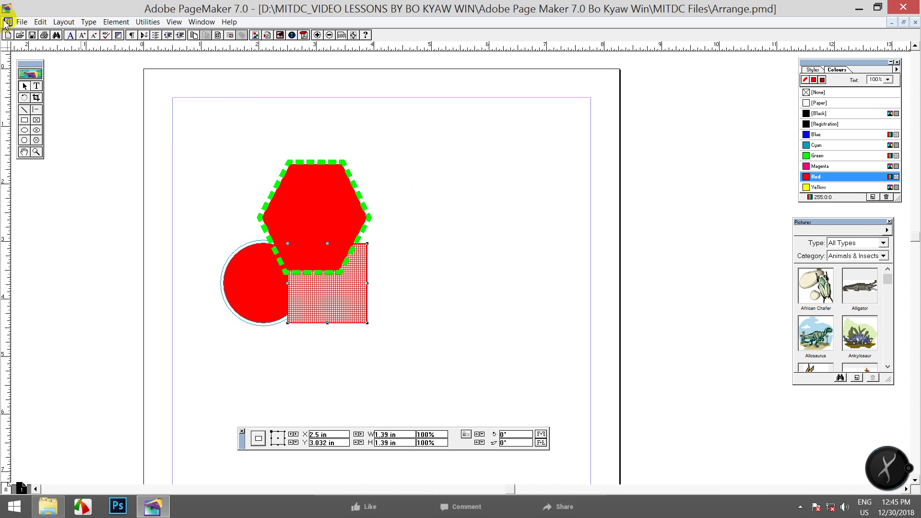
Select all the objects on the page and group them
click(64, 23)
click(40, 22)
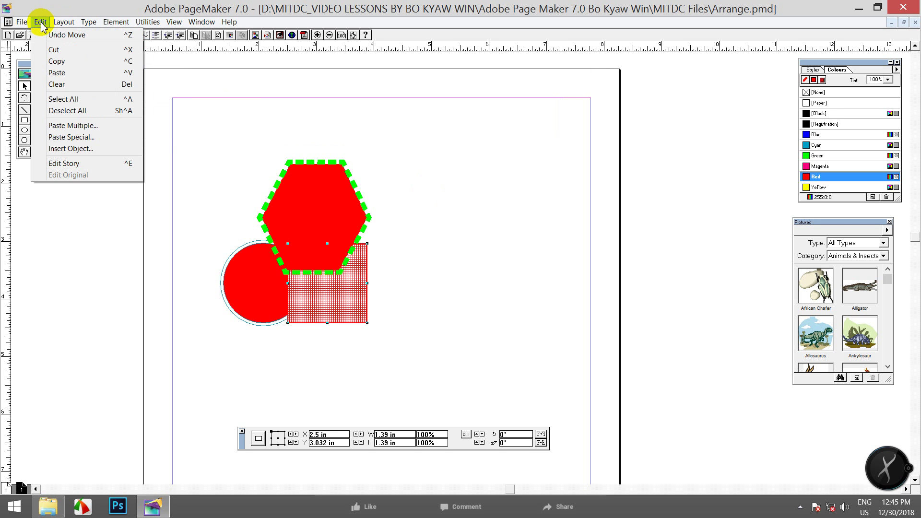
click(67, 100)
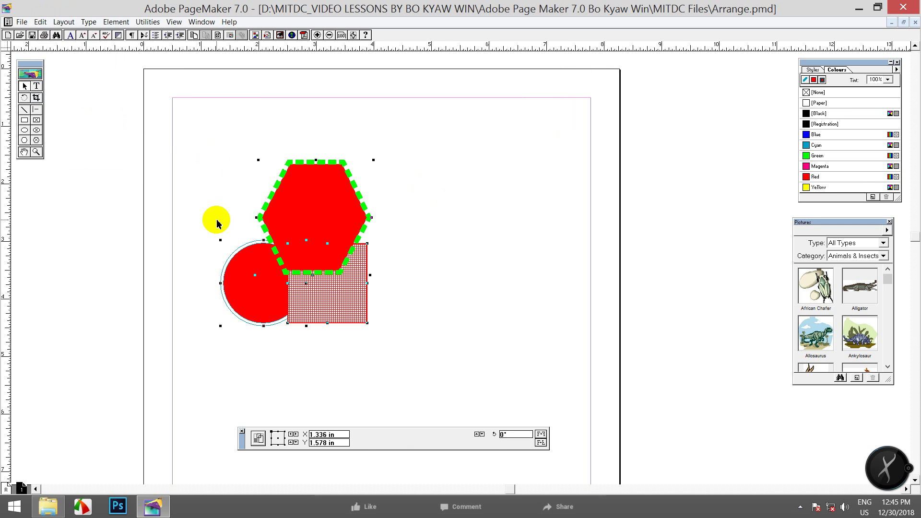
click(115, 22)
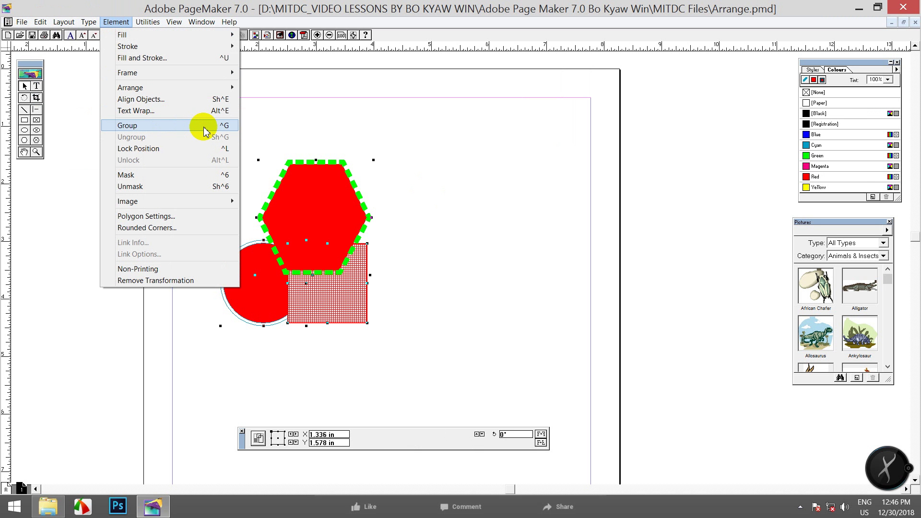
click(220, 126)
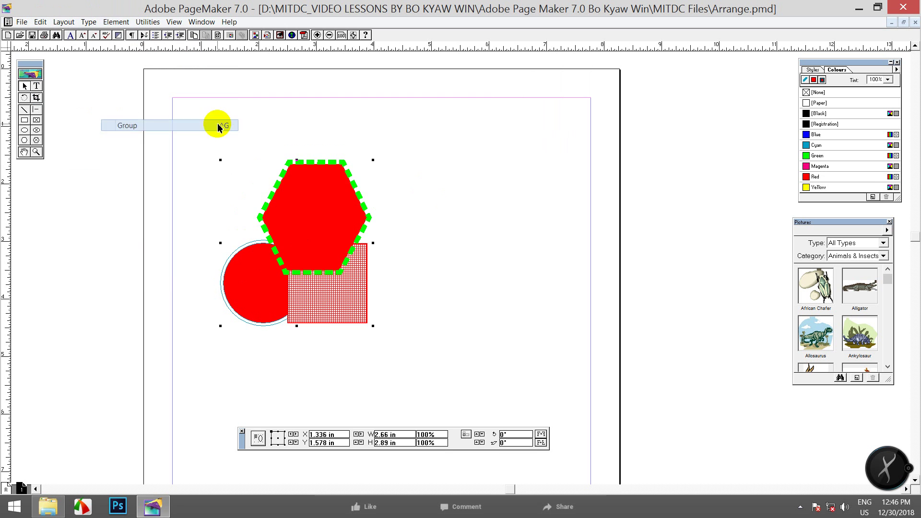
Move the grouped shapes back and forth across the page as one object, ending at about X 4.58 in, Y 0.67 in
drag(304, 195, 537, 176)
drag(551, 185, 315, 146)
drag(306, 144, 524, 141)
drag(535, 142, 385, 154)
drag(381, 192, 483, 187)
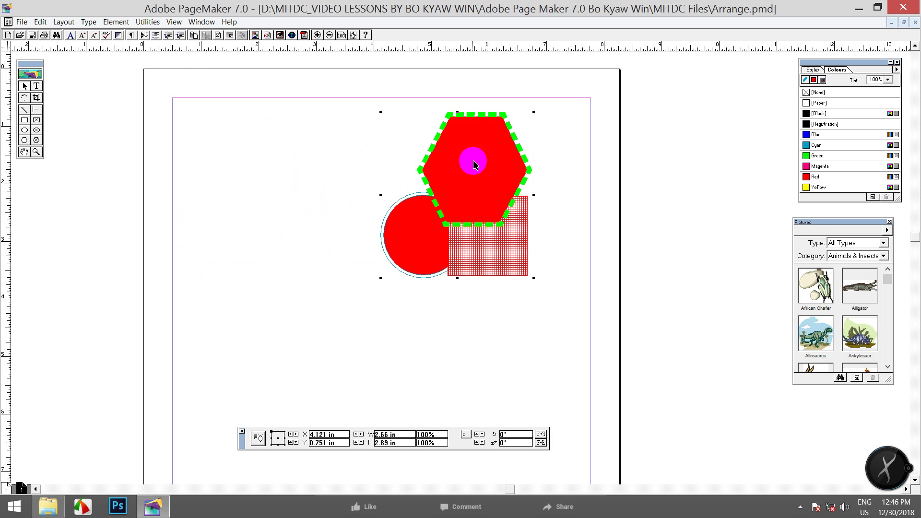
drag(403, 233, 271, 258)
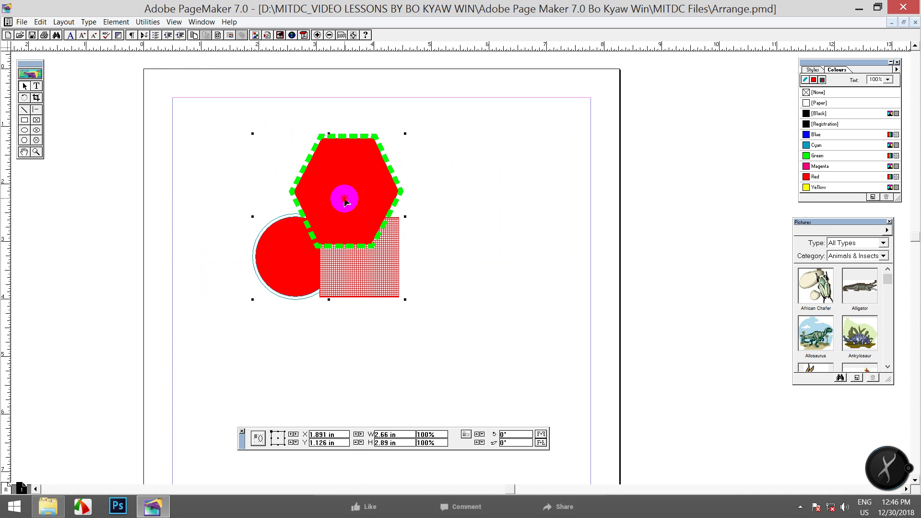
drag(344, 199, 496, 179)
drag(433, 235, 298, 240)
drag(368, 163, 502, 149)
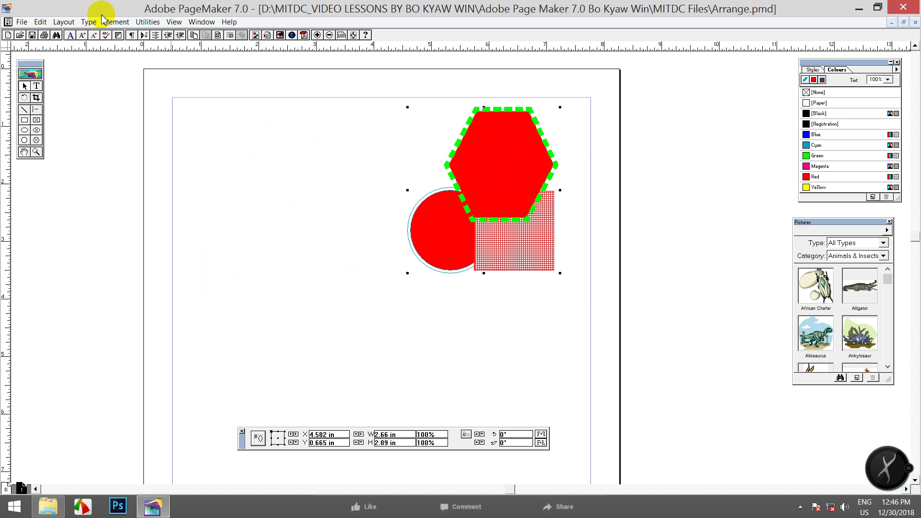
Ungroup the grouped circle, hexagon and square
click(115, 22)
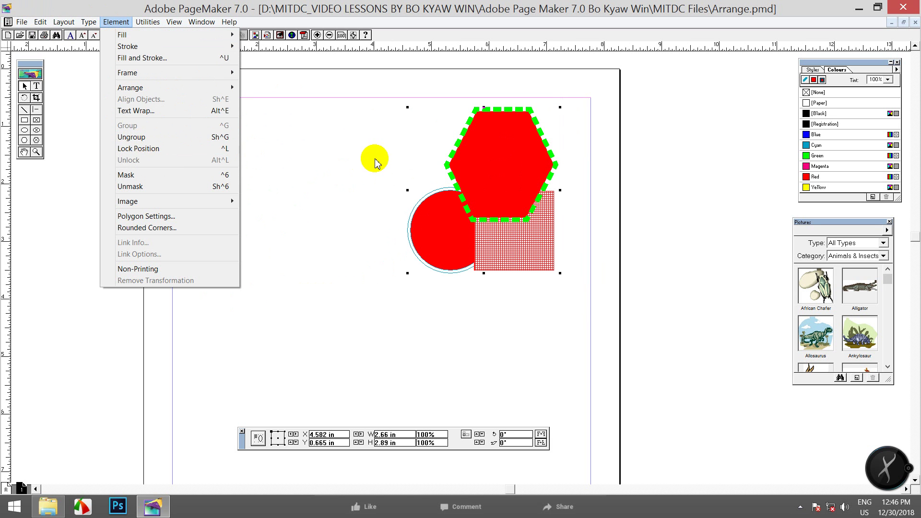
click(496, 179)
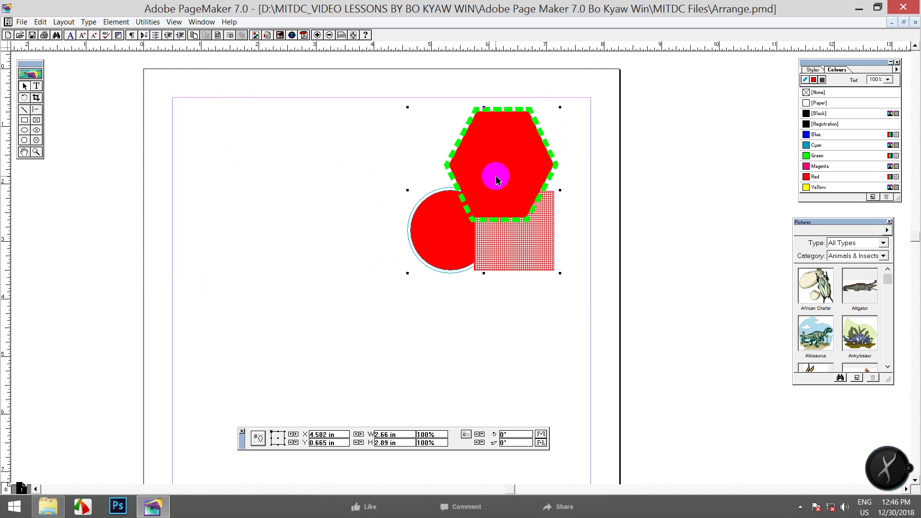
key(ctrl+shift+g)
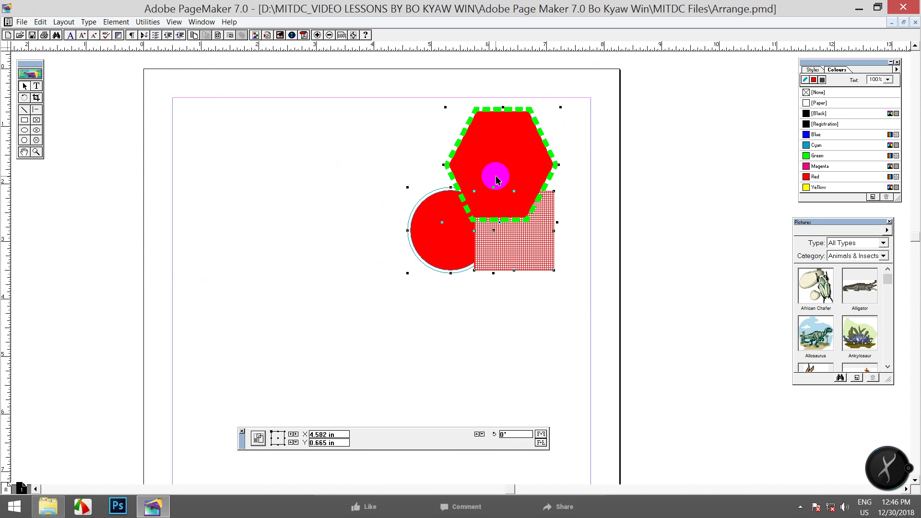
Move the circle, square and hexagon individually into a new overlapping cluster, placing the hexagon at about X 2.87 in, Y 2.02 in
click(483, 310)
click(427, 262)
drag(454, 234, 322, 194)
drag(493, 148, 405, 244)
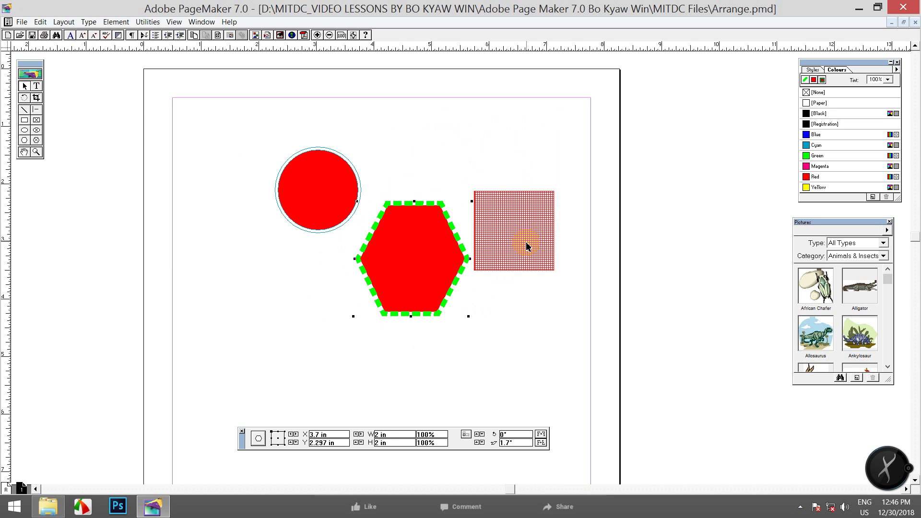
drag(526, 236, 392, 177)
drag(416, 273, 373, 266)
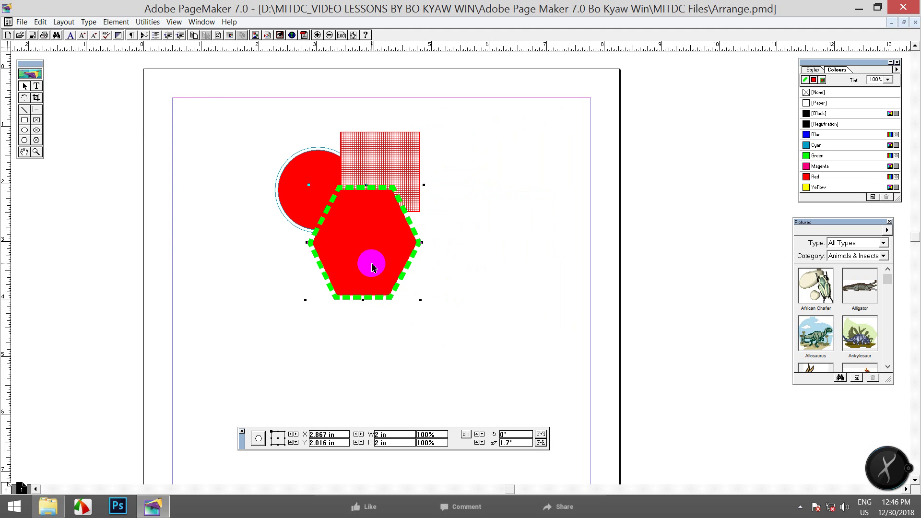
Select and group all the shapes, moving the group to about X 5.07 in, Y 0.63 in
click(41, 22)
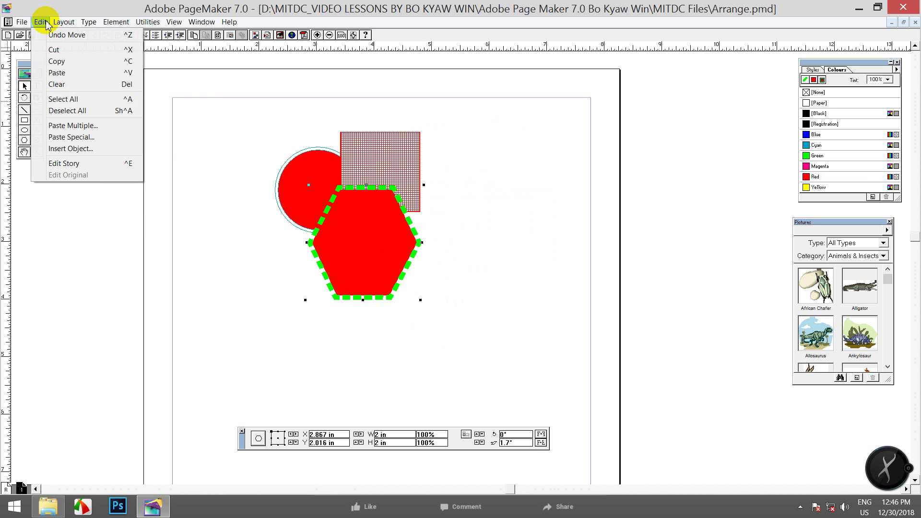
click(63, 99)
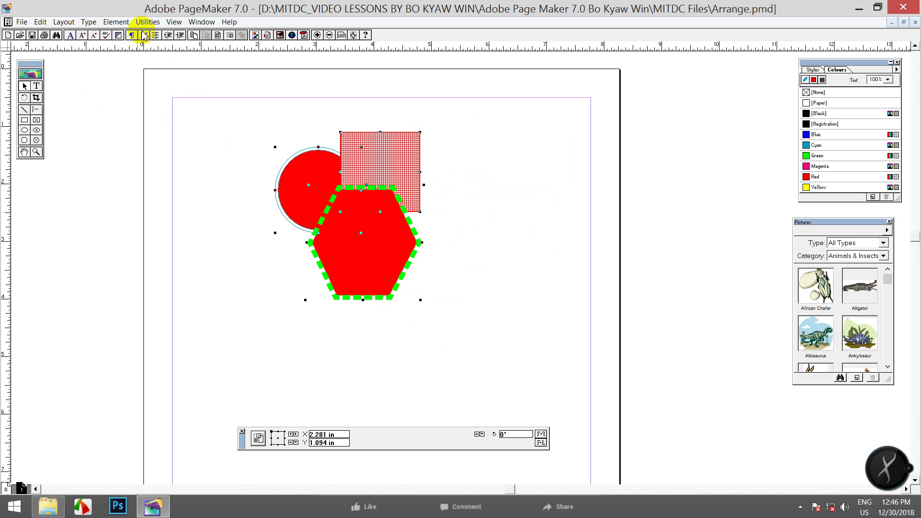
drag(318, 170, 492, 178)
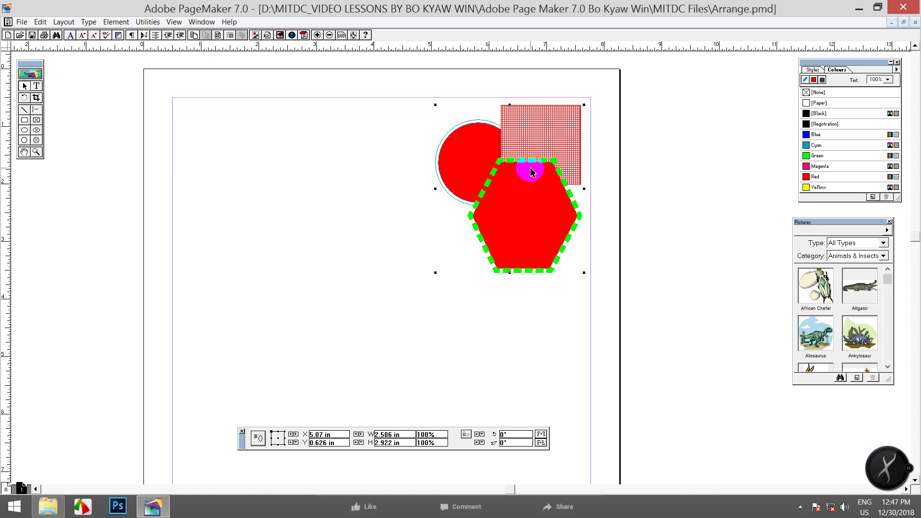
Move the grouped shapes back across the page to about X 0.68 in, Y 0.67 in and ungroup them
drag(531, 172, 327, 175)
drag(271, 151, 222, 154)
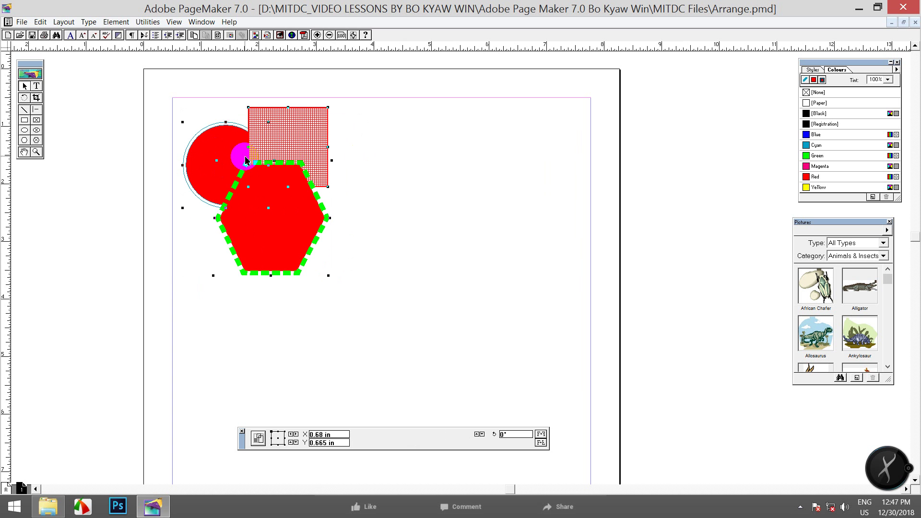
Move the hexagon to about X 2.10 in, Y 0.88 in and the circle behind it to about X 2.94 in, Y 1.23 in
click(394, 231)
drag(226, 168, 550, 146)
click(466, 222)
drag(275, 214, 311, 158)
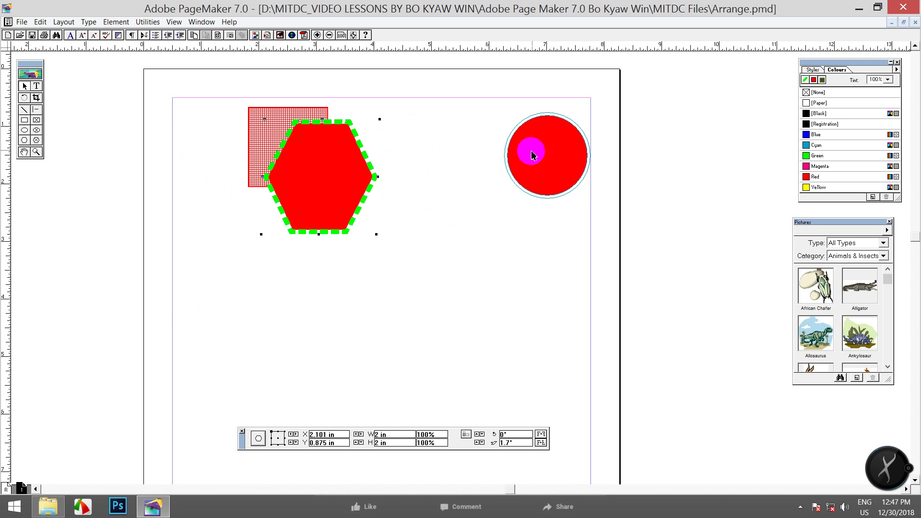
drag(532, 155, 342, 187)
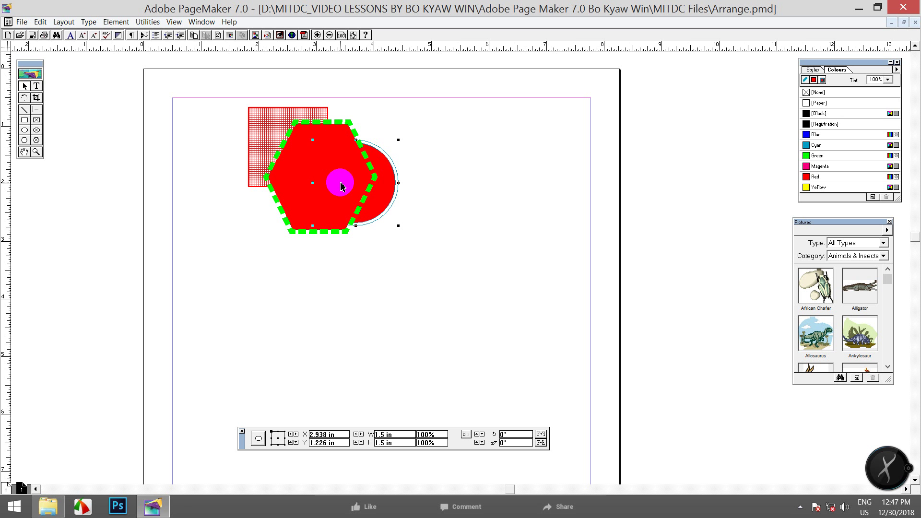
click(524, 214)
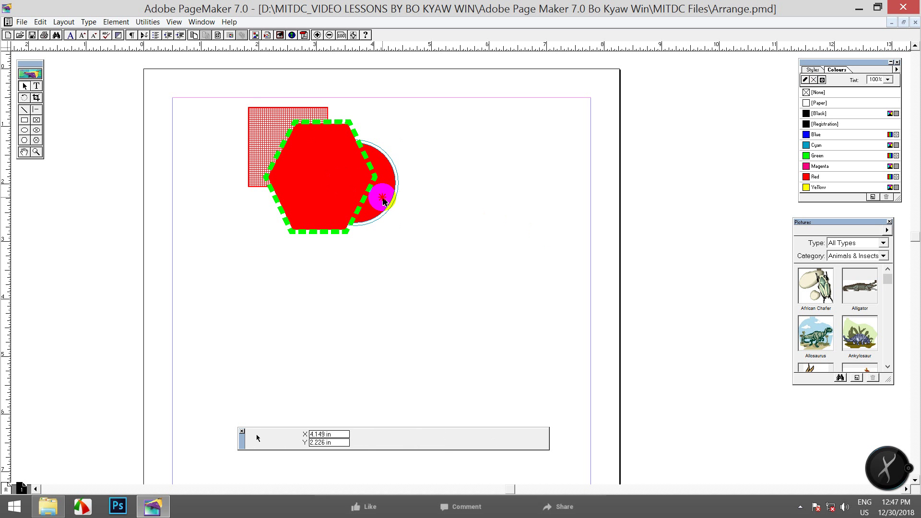
Bring the circle to the front of the stacking order, above the hexagon
click(382, 201)
click(115, 21)
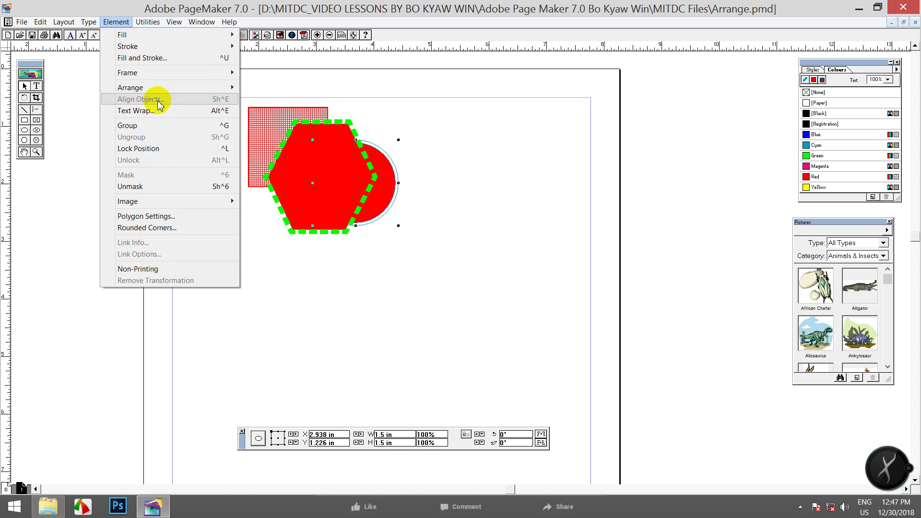
mouse_move(212, 87)
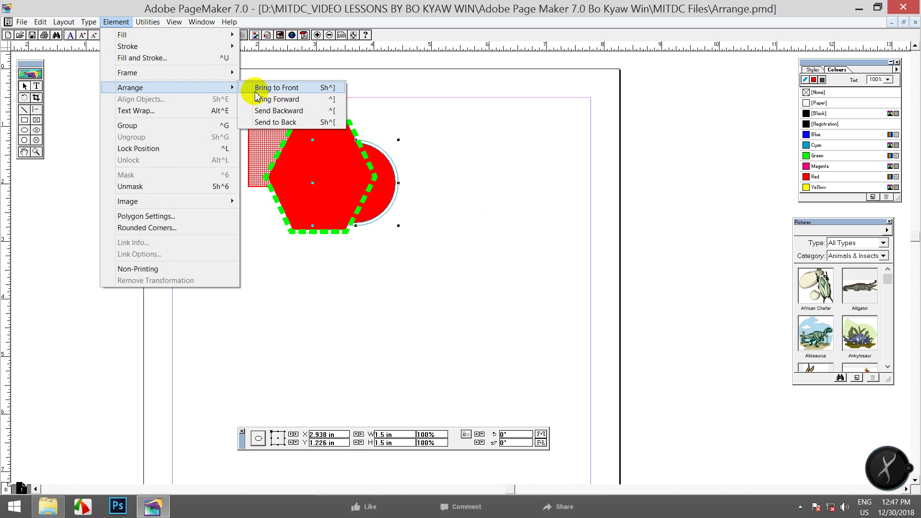
click(289, 89)
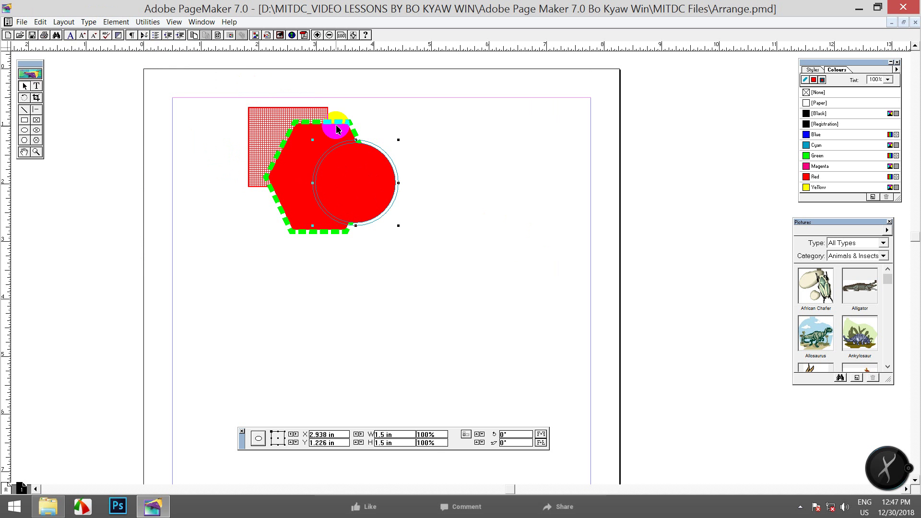
Select the square, hexagon and circle together and group them into one object
click(41, 22)
click(58, 99)
click(313, 157)
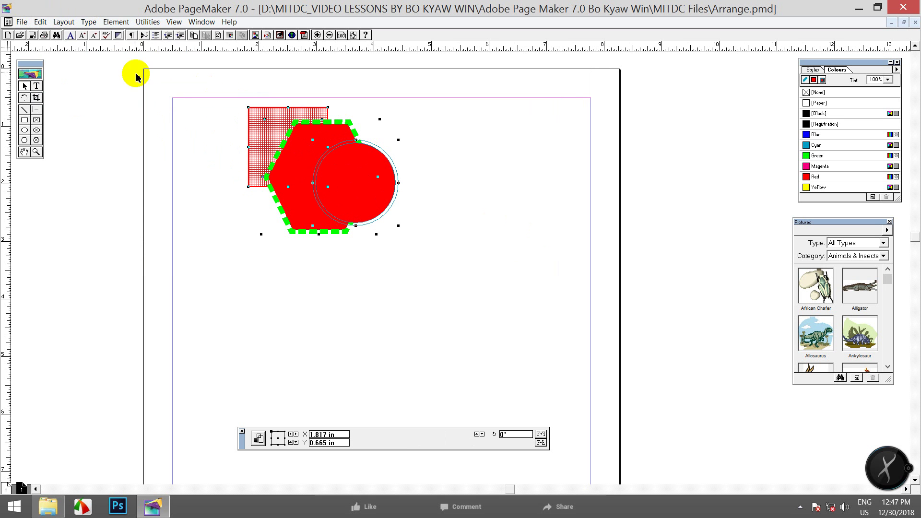
click(116, 22)
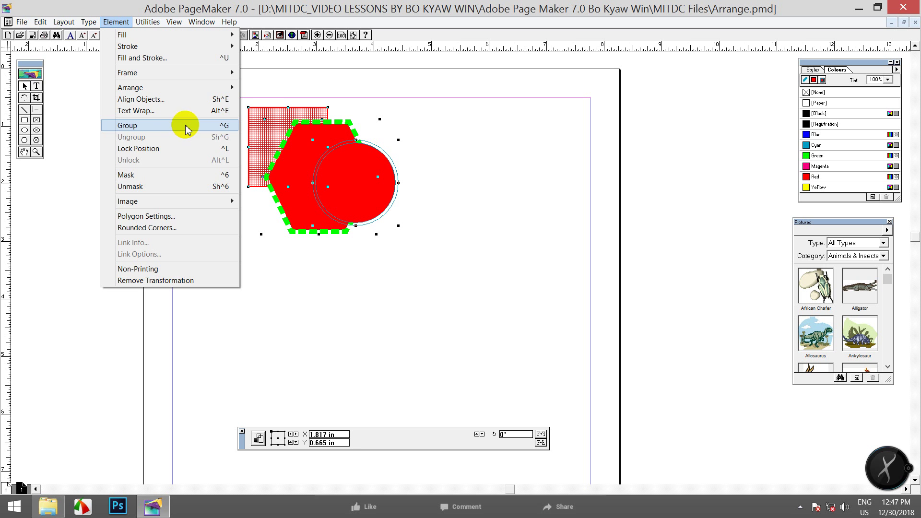
click(220, 124)
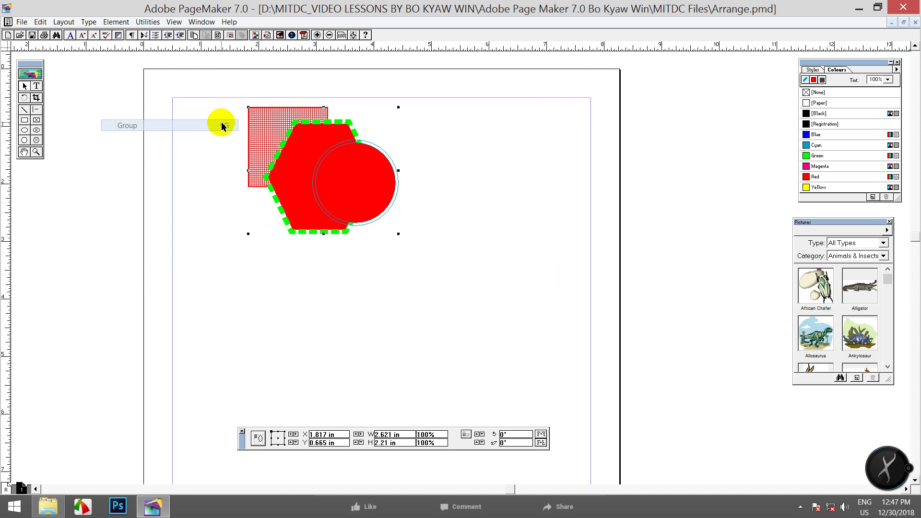
Move the newly grouped shapes to about X 2.61 in, Y 0.67 in and deselect them
click(104, 22)
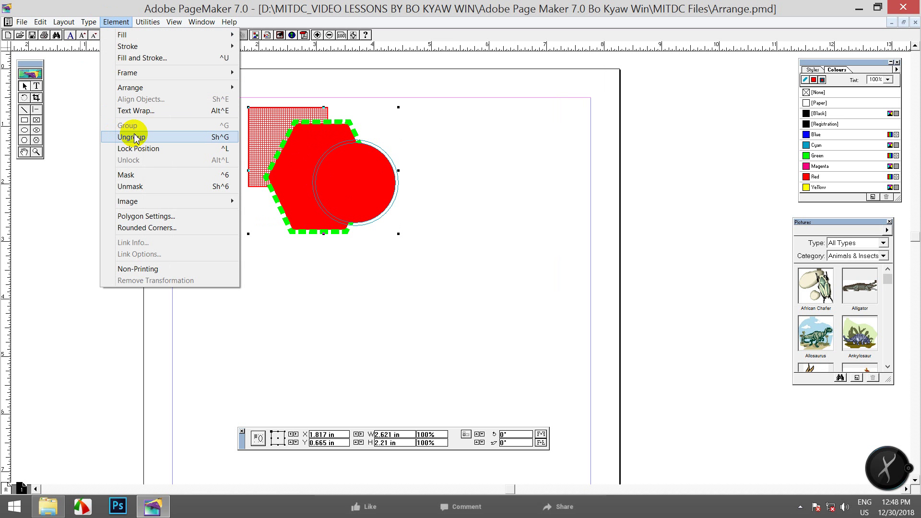
mouse_move(172, 87)
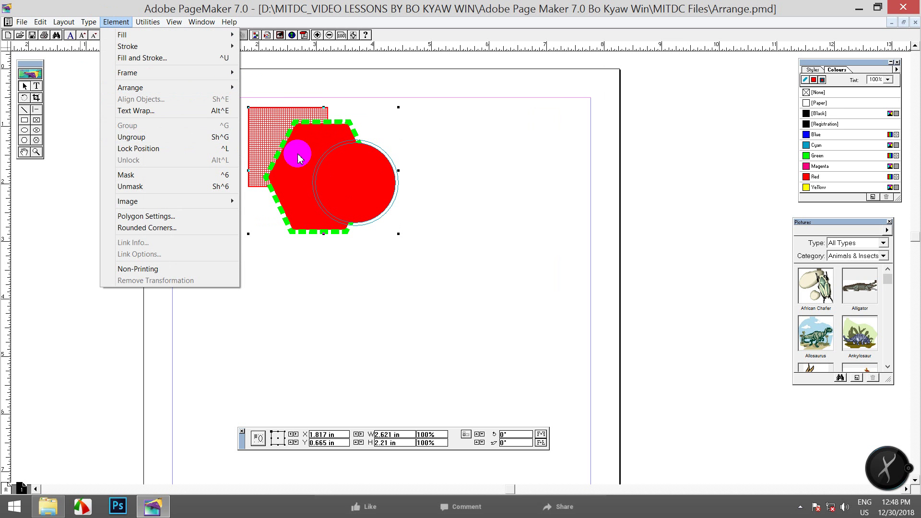
click(322, 170)
drag(359, 185, 404, 186)
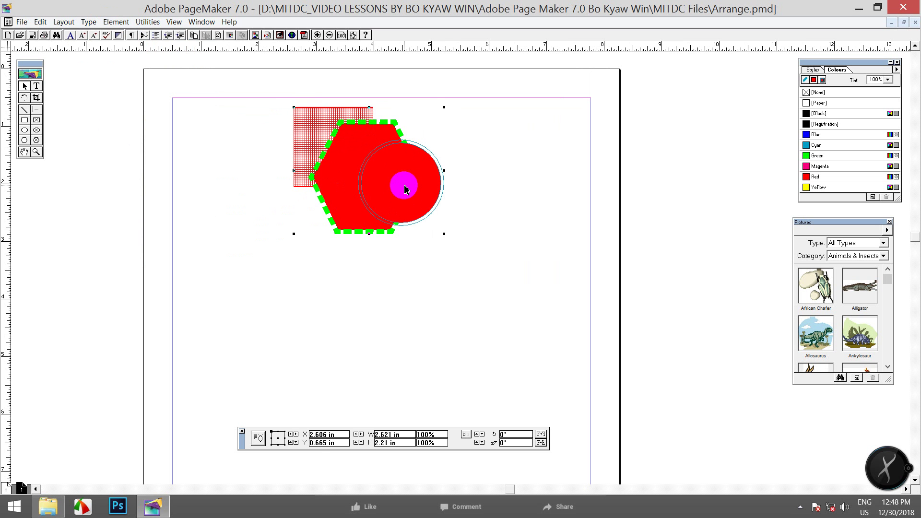
click(404, 189)
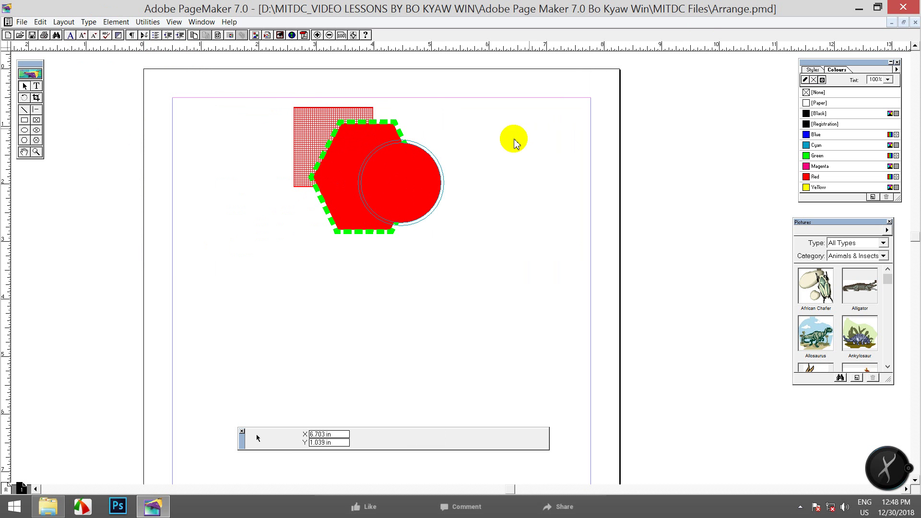
Close PageMaker and refresh the Windows desktop beside the MITDC Files folder
click(906, 9)
right_click(544, 162)
click(555, 186)
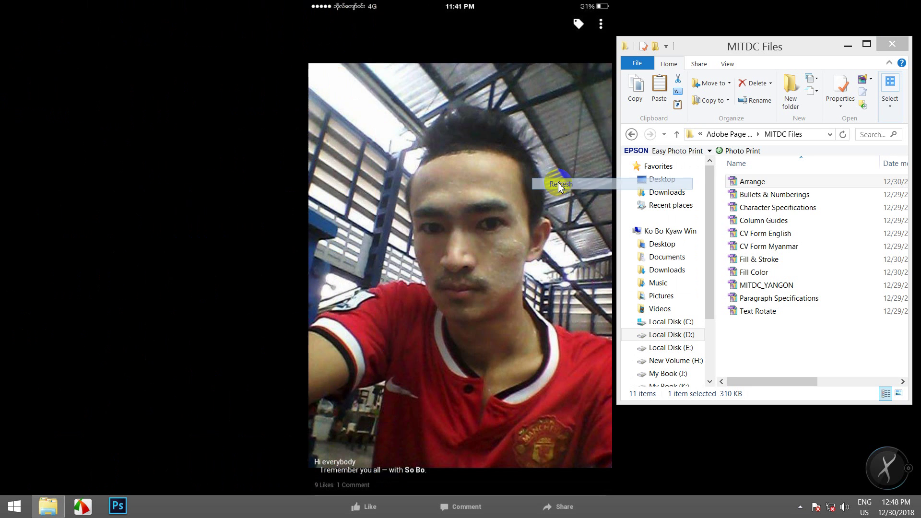
Rename the Arrange file in the MITDC Files folder as "Arrange,Group & Ungroup"
click(769, 185)
click(766, 183)
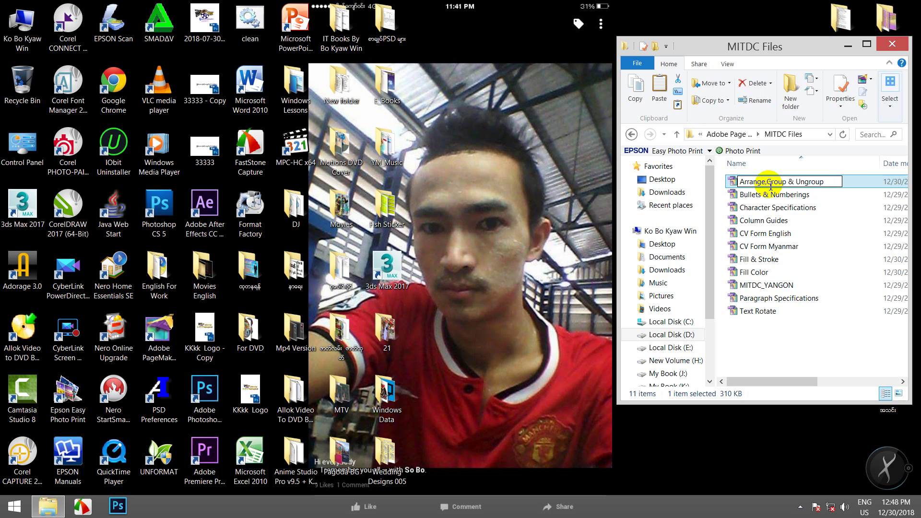
click(760, 343)
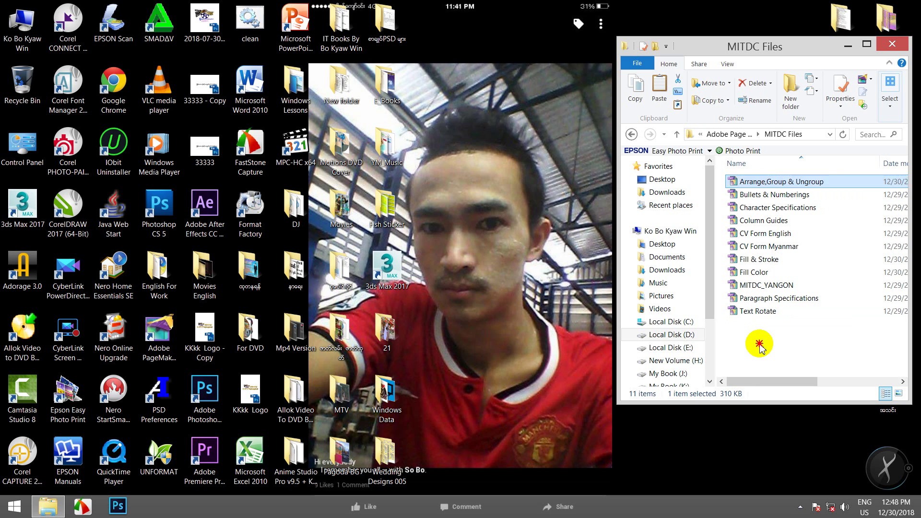
click(753, 182)
click(756, 182)
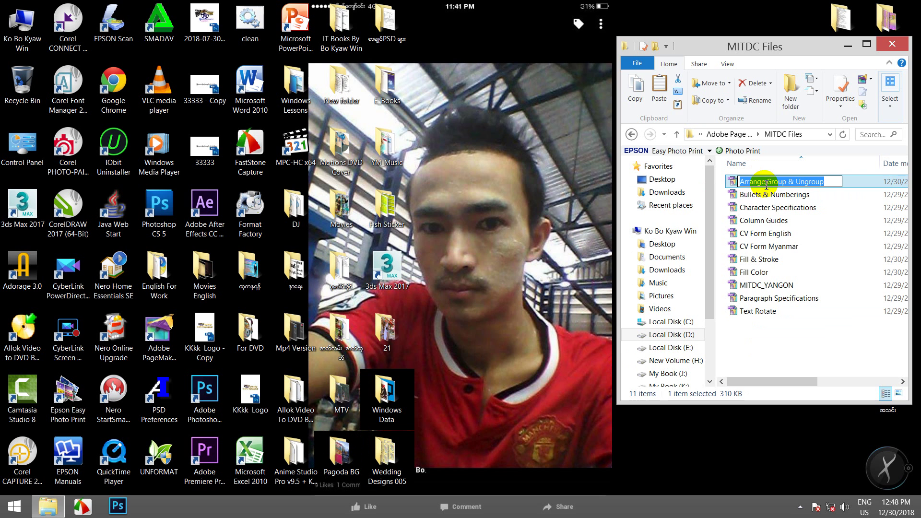
click(501, 315)
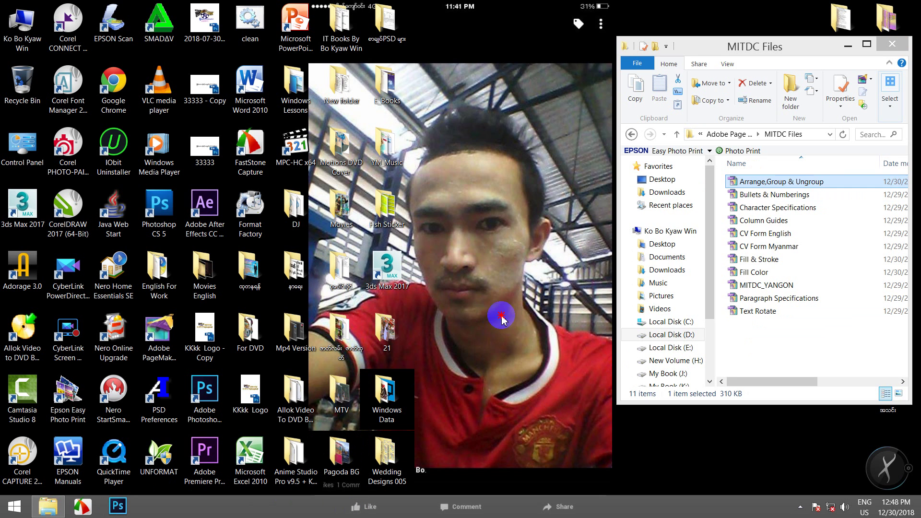